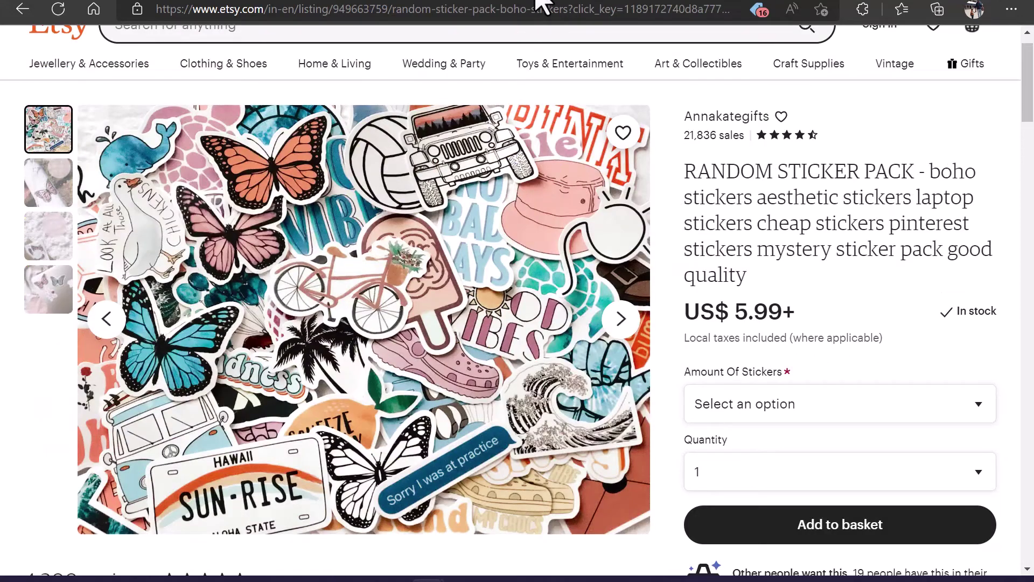
# Go back through Etsy sticker listings to The Original Northern Bear Vinyl Sticker page.
pyautogui.hotkey('alt', 'Left')
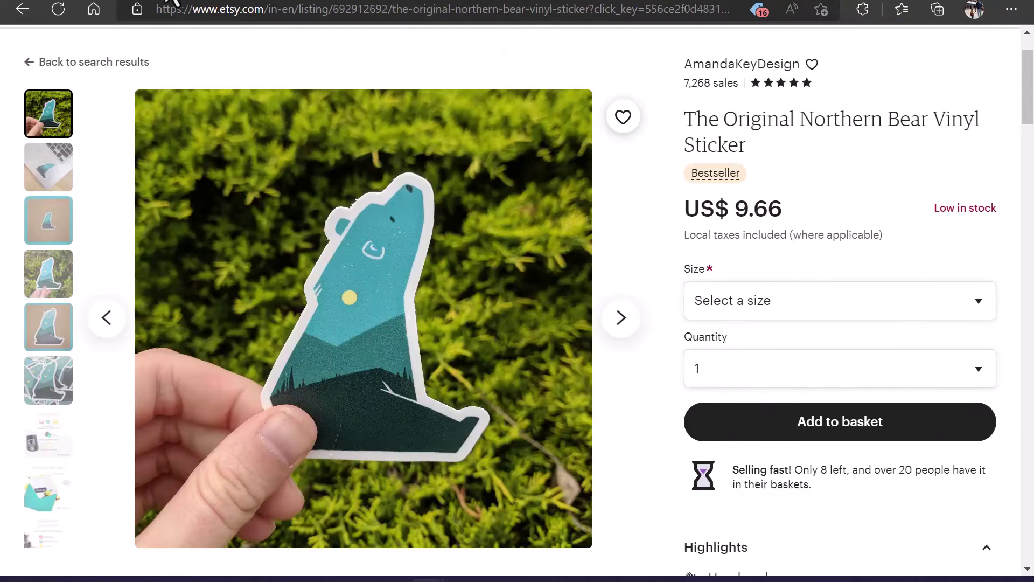
pyautogui.hotkey('alt', 'Left')
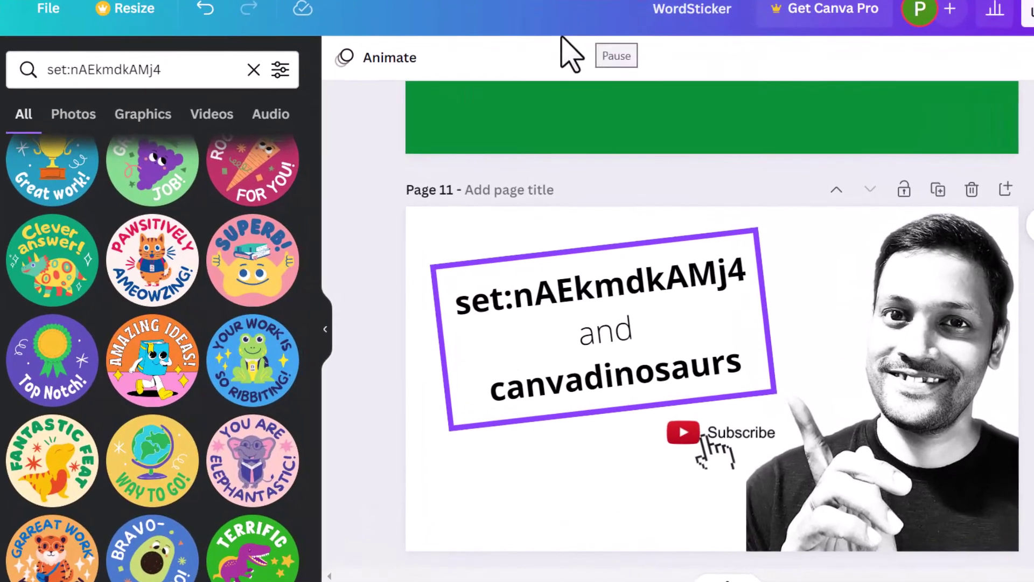
# Clear the Elements sticker search and scroll to the blank Page 1 of WordSticker.
pyautogui.click(268, 82)
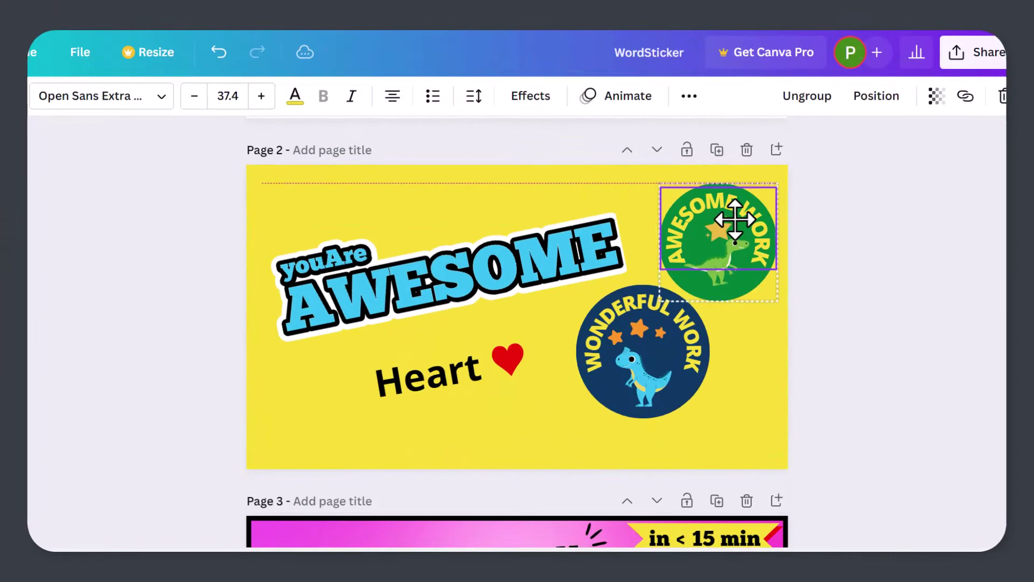
pyautogui.scroll(-1, 606, 383)
pyautogui.scroll(-4, 463, 217)
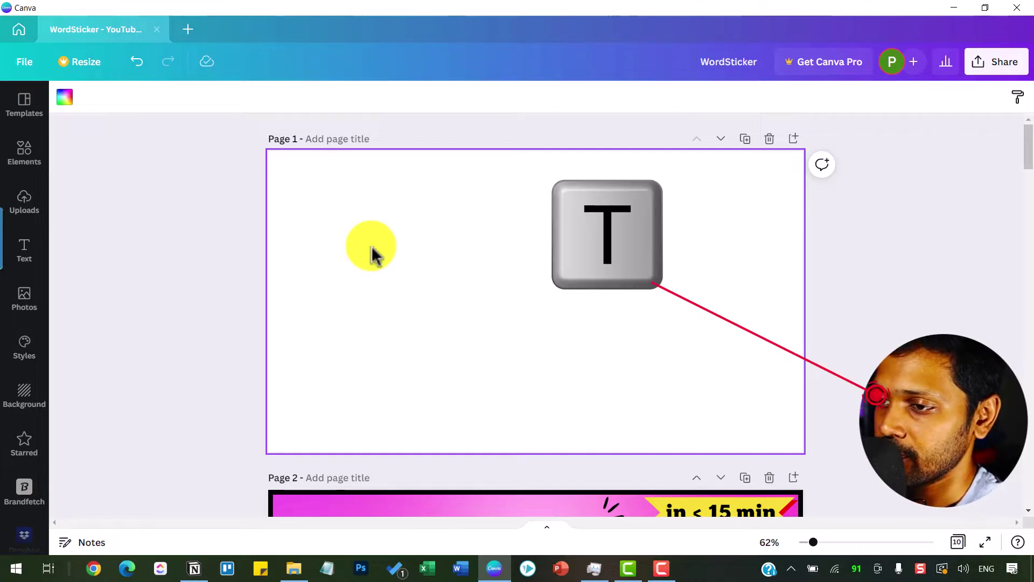
# Add a 'youAre' text box, move it up and left, rotate and shrink it.
pyautogui.press('t')
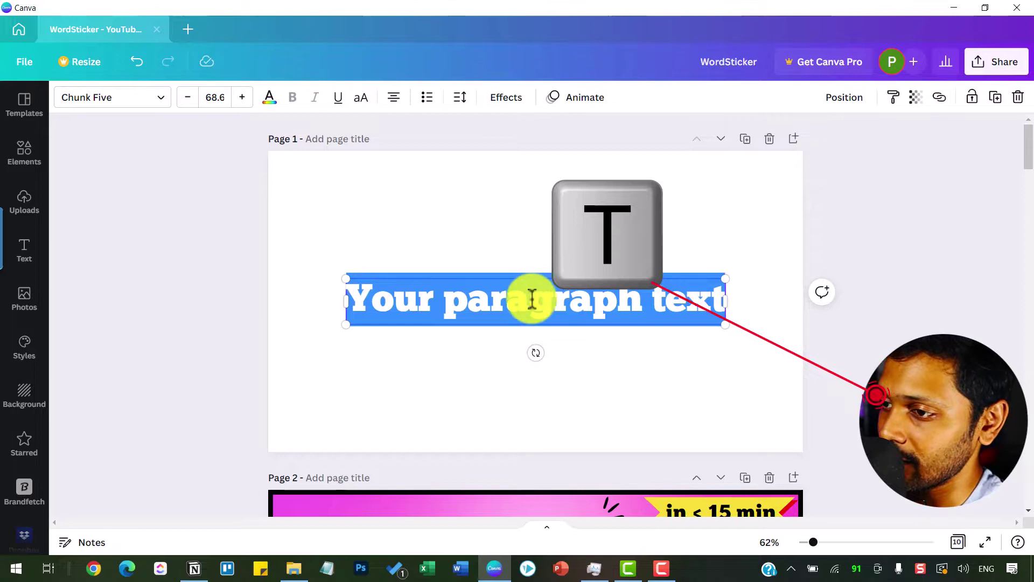
pyautogui.write('youAre')
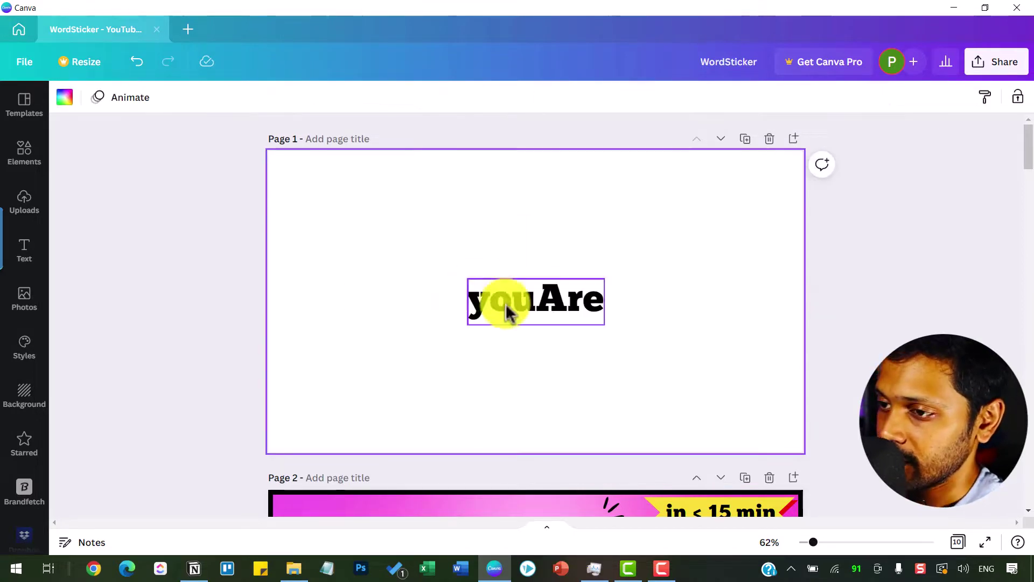
pyautogui.moveTo(503, 302); pyautogui.dragTo(439, 273)
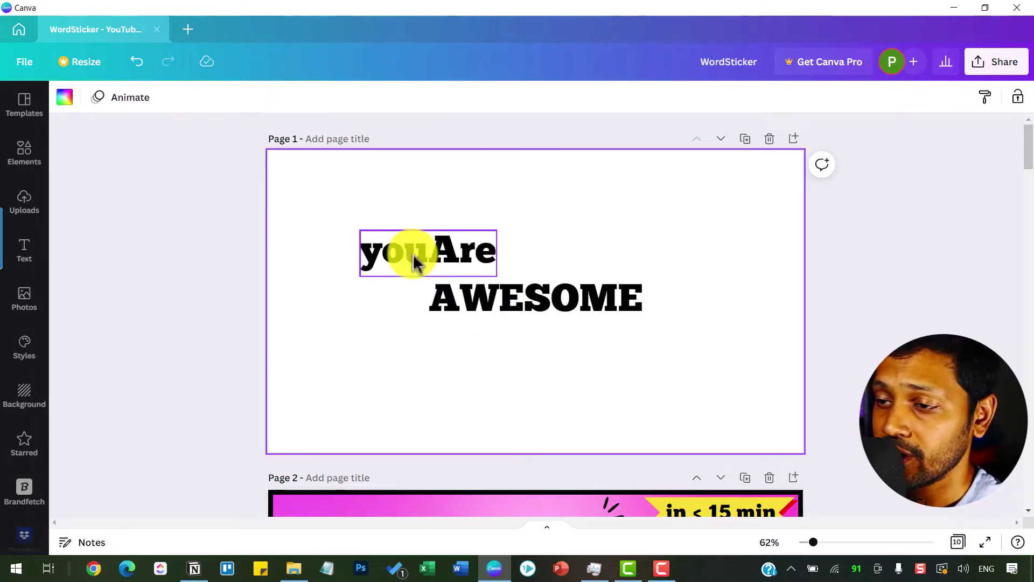
pyautogui.click(416, 272)
pyautogui.moveTo(428, 303); pyautogui.dragTo(460, 265)
pyautogui.moveTo(473, 203); pyautogui.dragTo(420, 259)
# Enlarge the AWESOME text to about font size 109 and stretch it wider.
pyautogui.click(442, 299)
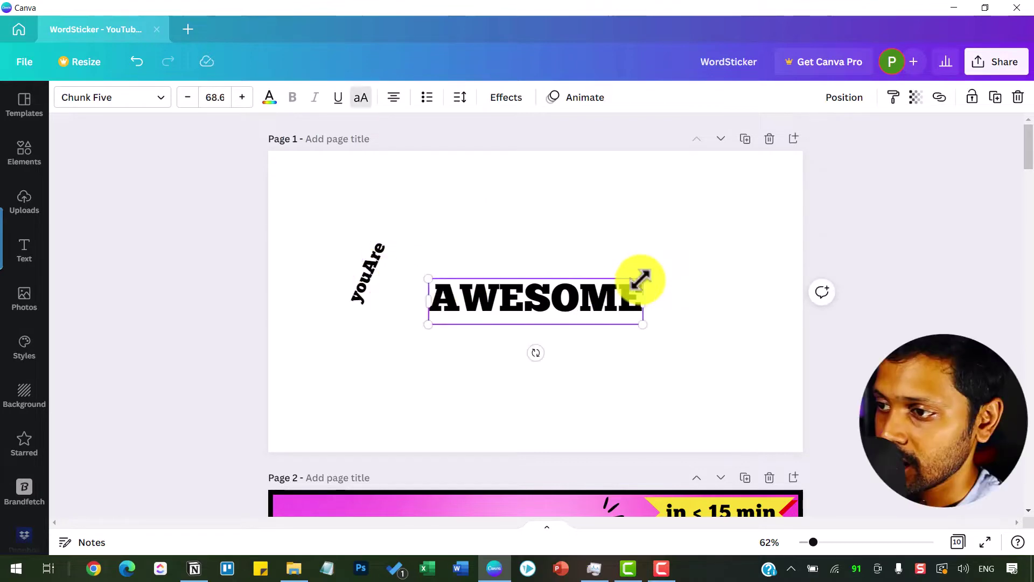
pyautogui.moveTo(641, 280); pyautogui.dragTo(760, 225)
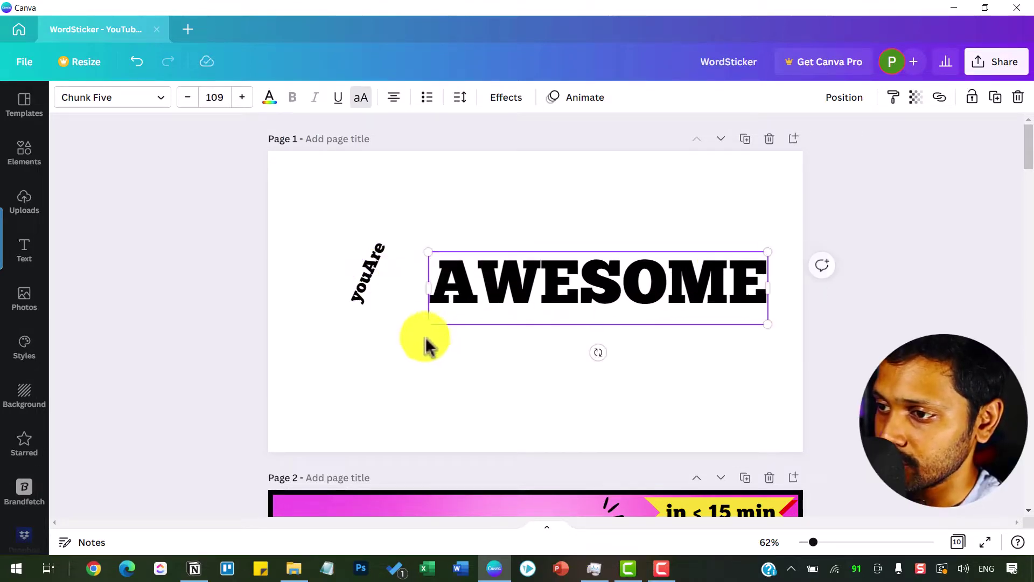
pyautogui.moveTo(413, 333); pyautogui.dragTo(374, 300)
pyautogui.click(374, 300)
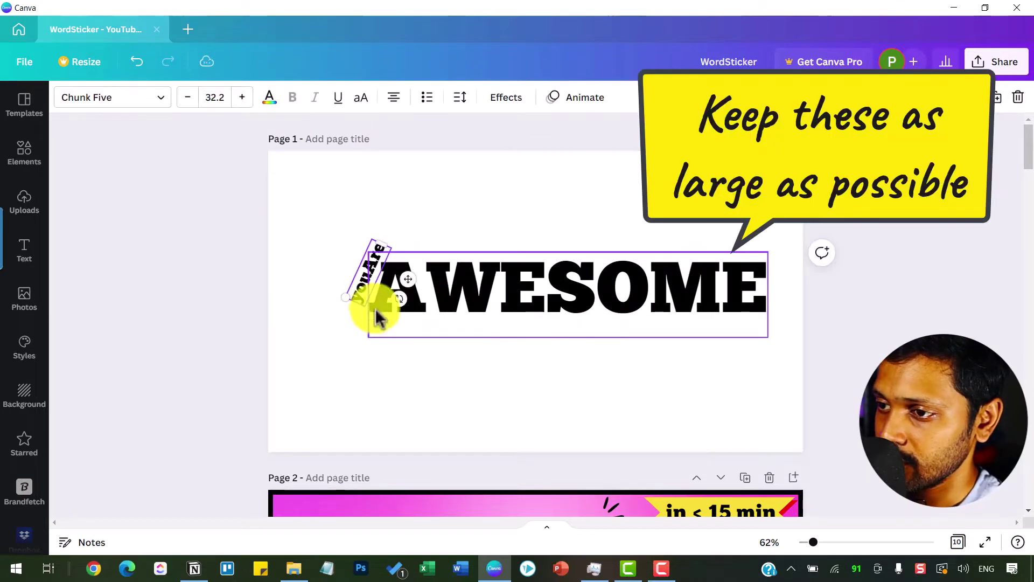
pyautogui.click(397, 283)
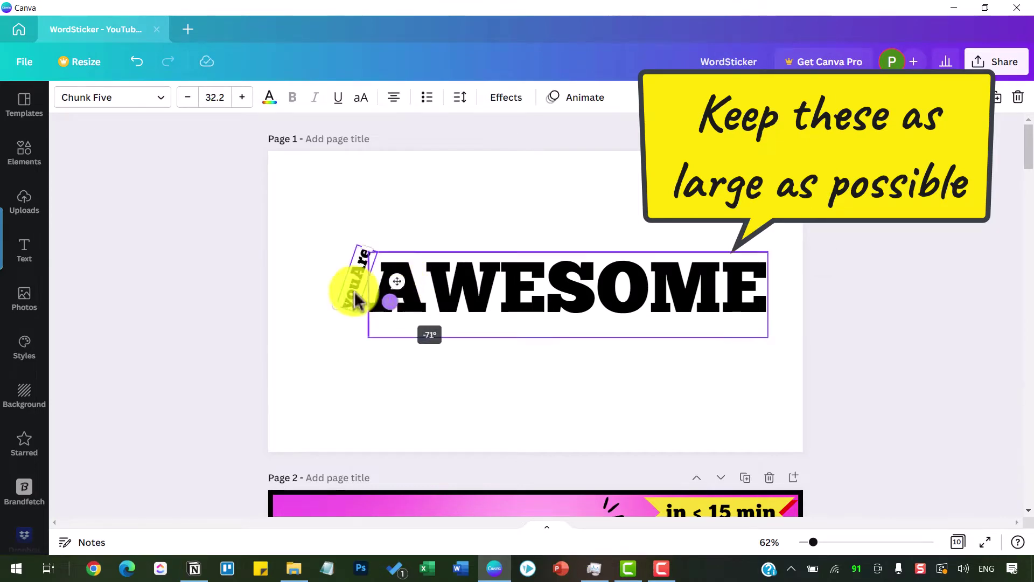
pyautogui.moveTo(775, 242)
pyautogui.mouseDown()
pyautogui.moveTo(735, 238)
pyautogui.moveTo(796, 241)
pyautogui.mouseUp()
# Rotate youAre back to horizontal and group it with AWESOME.
pyautogui.click(300, 272)
pyautogui.moveTo(300, 273); pyautogui.dragTo(359, 252)
pyautogui.click(242, 97)
pyautogui.hotkey('ctrl', 'a')
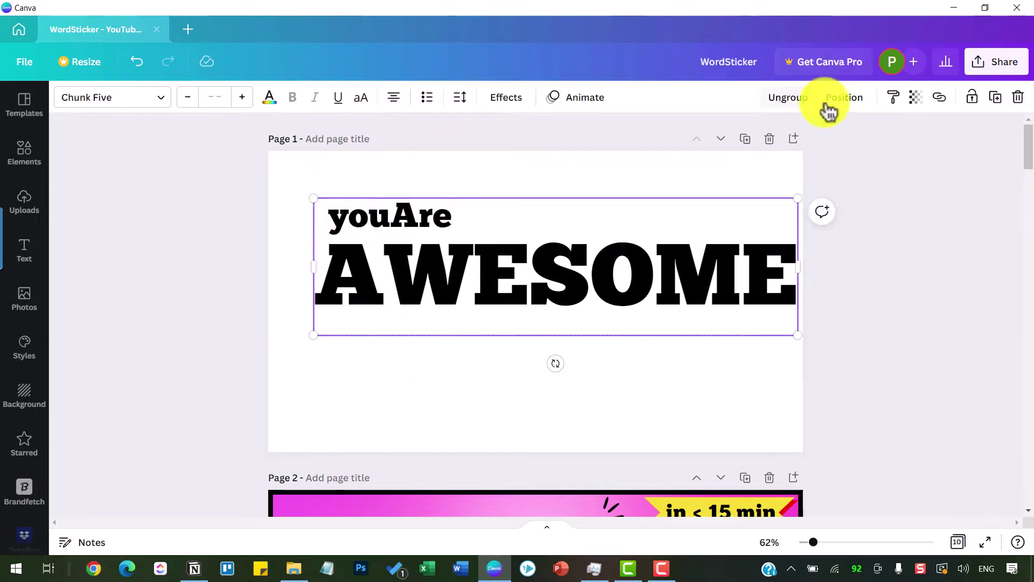
pyautogui.click(827, 108)
pyautogui.click(458, 207)
pyautogui.click(373, 265)
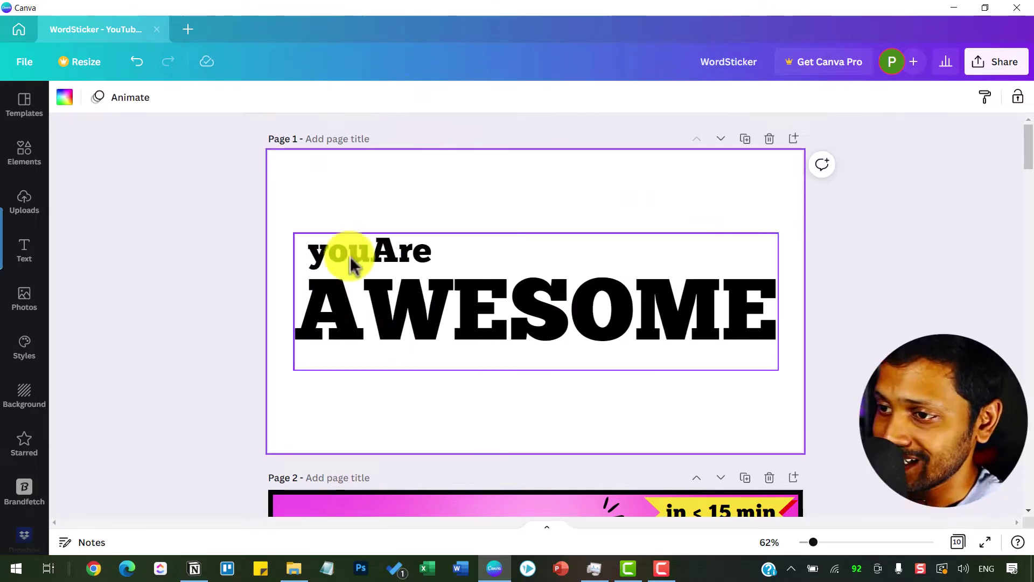
# Color the youAre AWESOME group light blue.
pyautogui.click(392, 208)
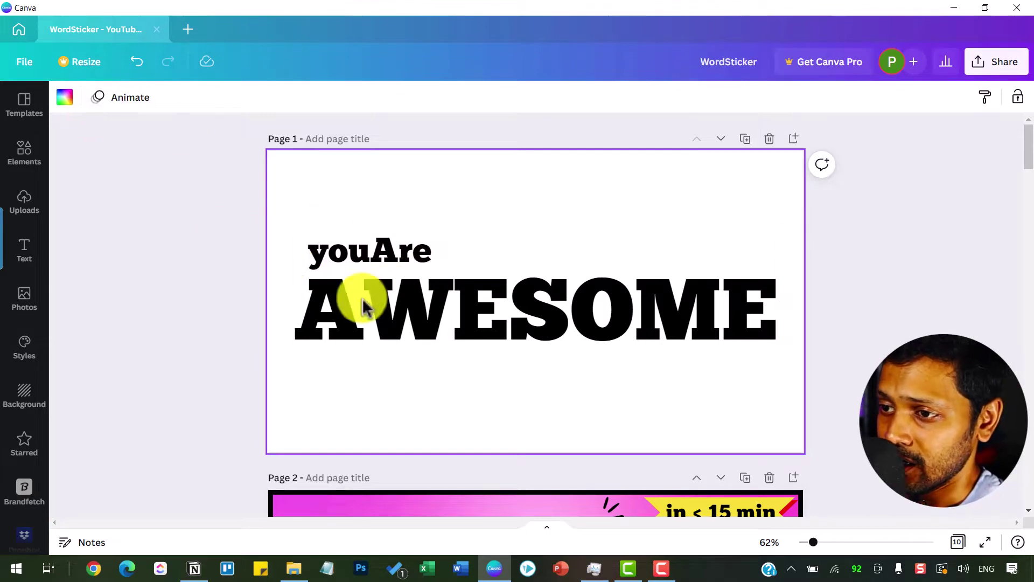
pyautogui.click(449, 249)
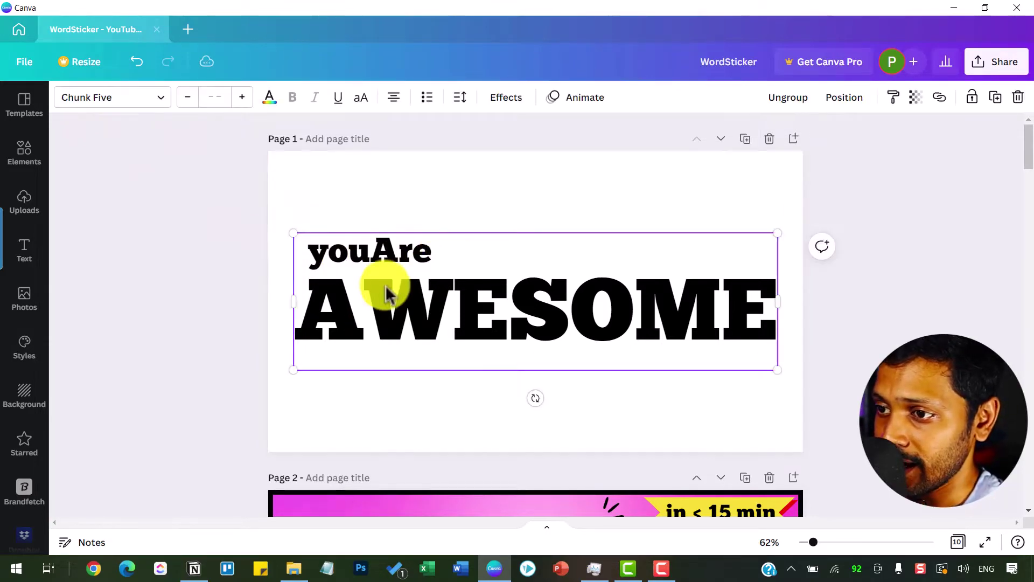
pyautogui.click(269, 96)
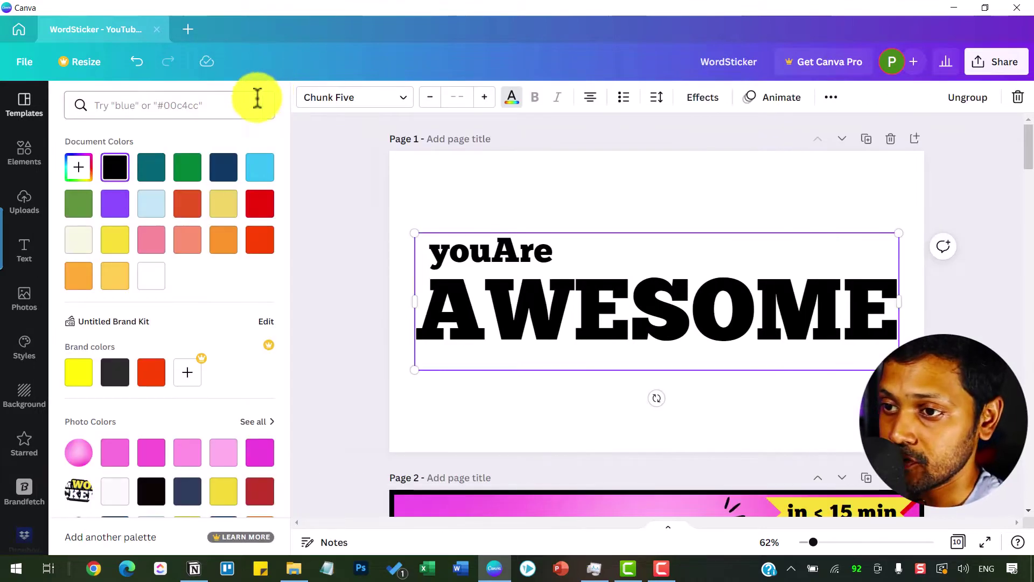
pyautogui.click(260, 169)
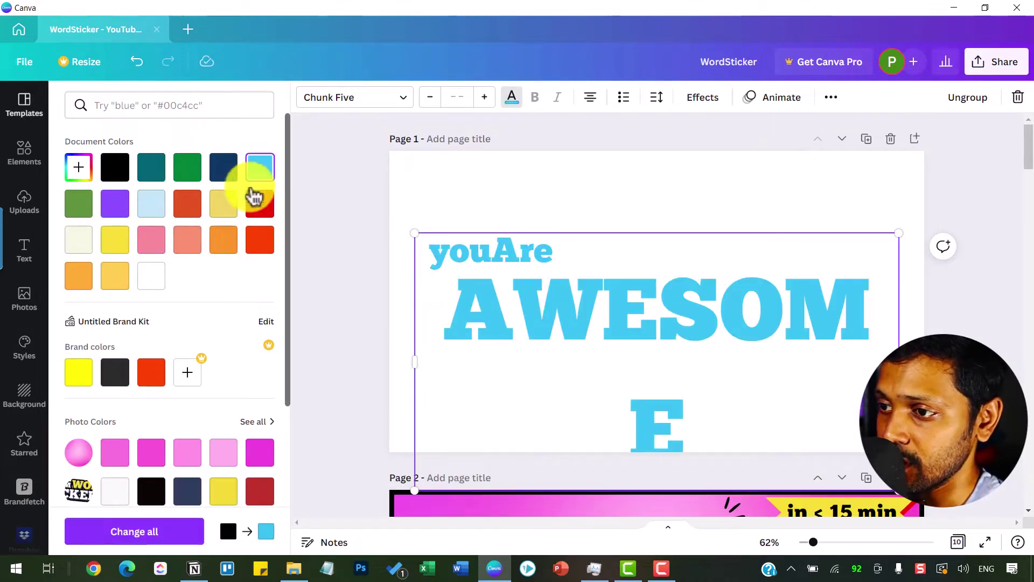
# Widen the AWESOME box so the word fits on one line again.
pyautogui.click(496, 334)
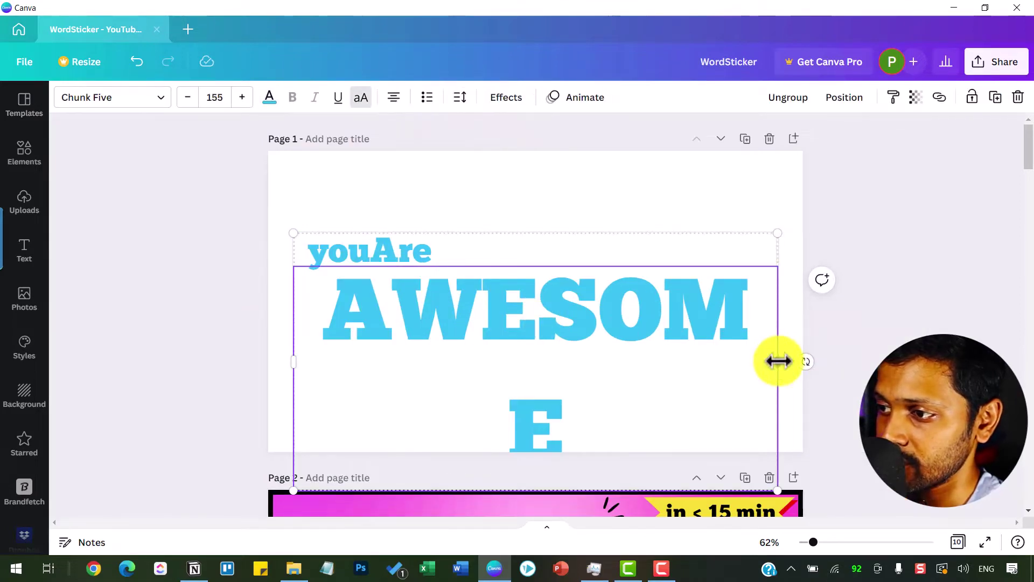
pyautogui.moveTo(778, 361); pyautogui.dragTo(790, 359)
pyautogui.click(451, 203)
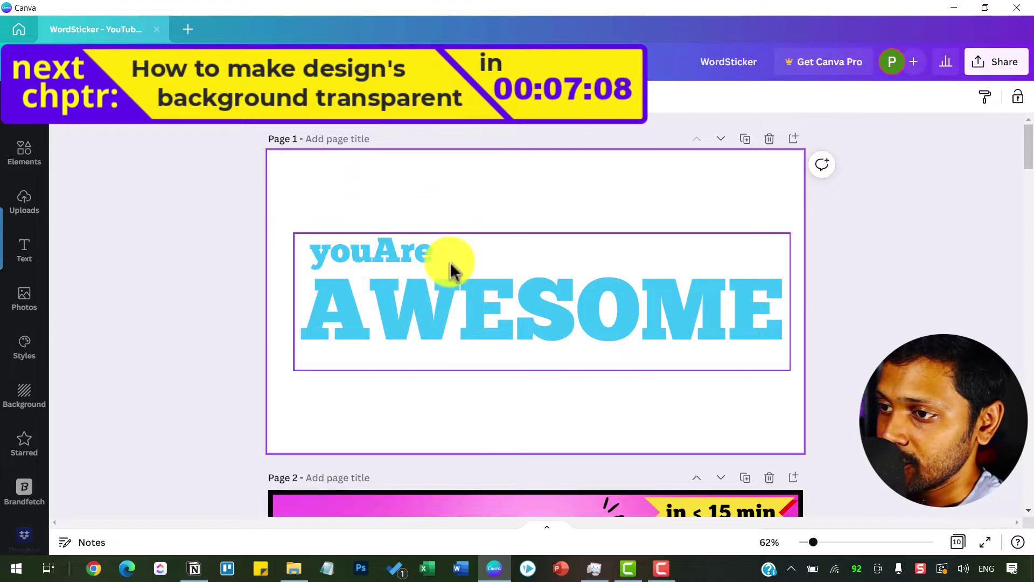
# Download the WordSticker design as a PNG with the selected pages, then return to the browser.
pyautogui.click(451, 268)
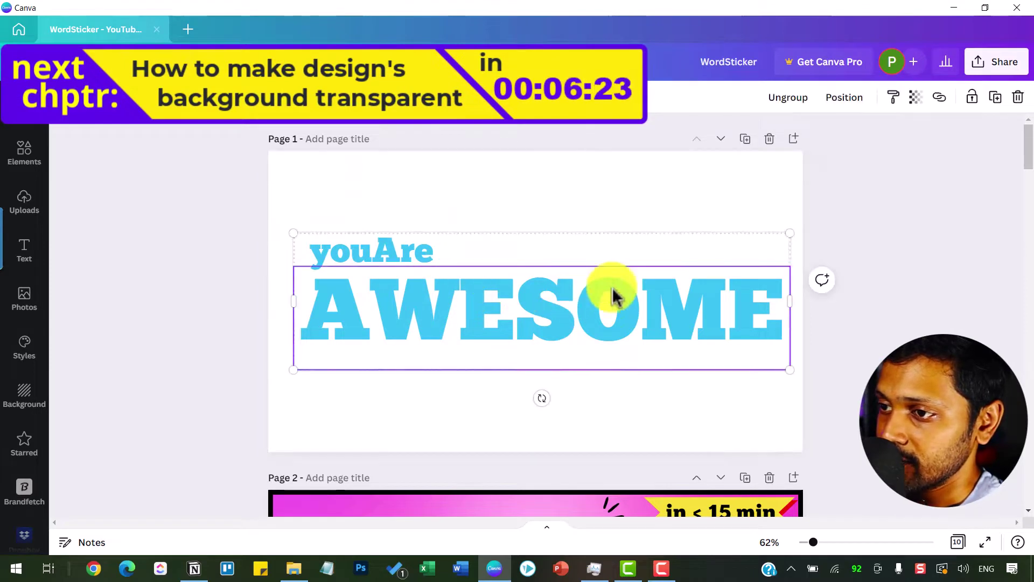
pyautogui.click(988, 68)
pyautogui.click(813, 391)
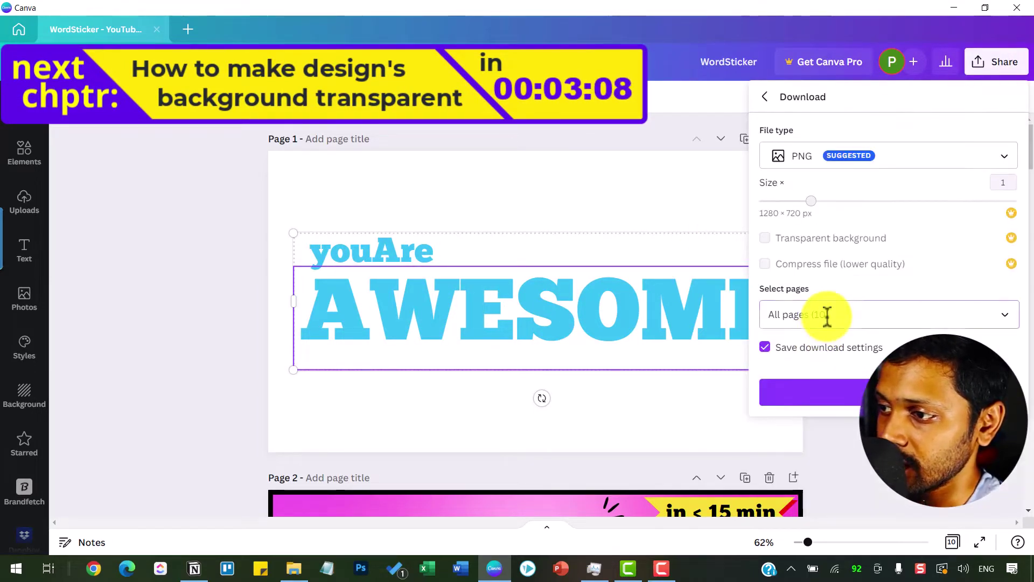
pyautogui.click(827, 315)
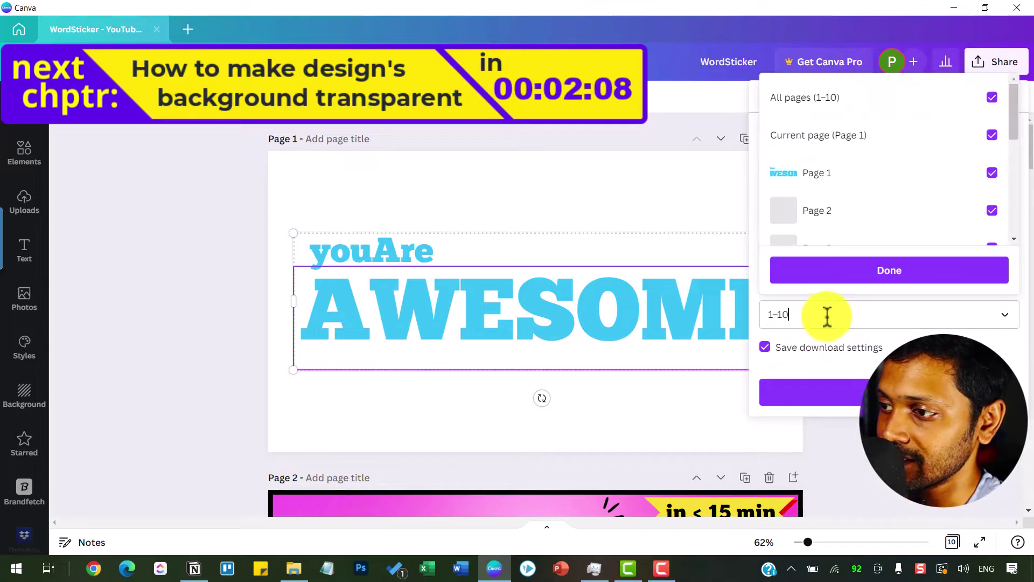
pyautogui.click(830, 178)
pyautogui.click(202, 517)
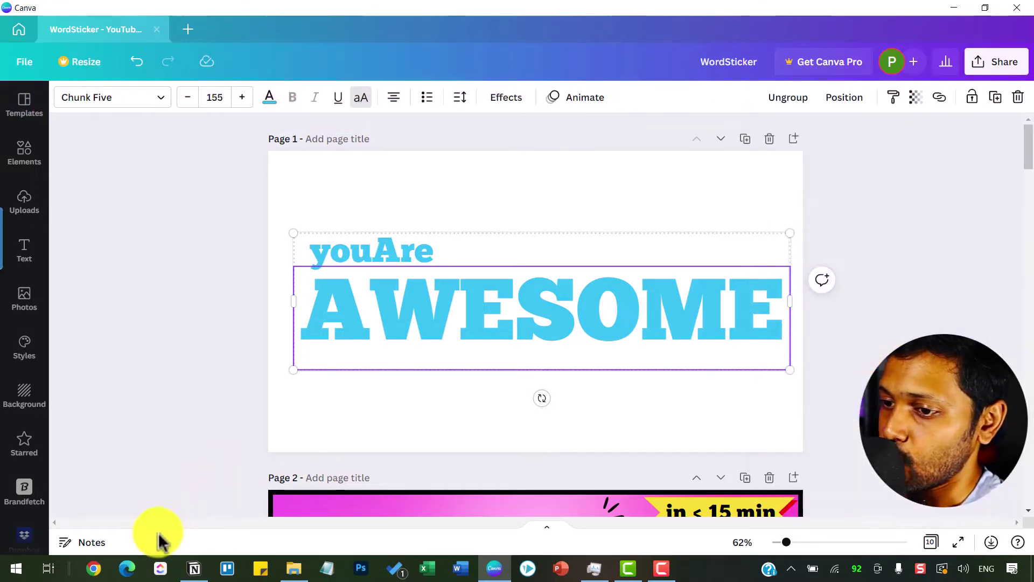
pyautogui.click(884, 174)
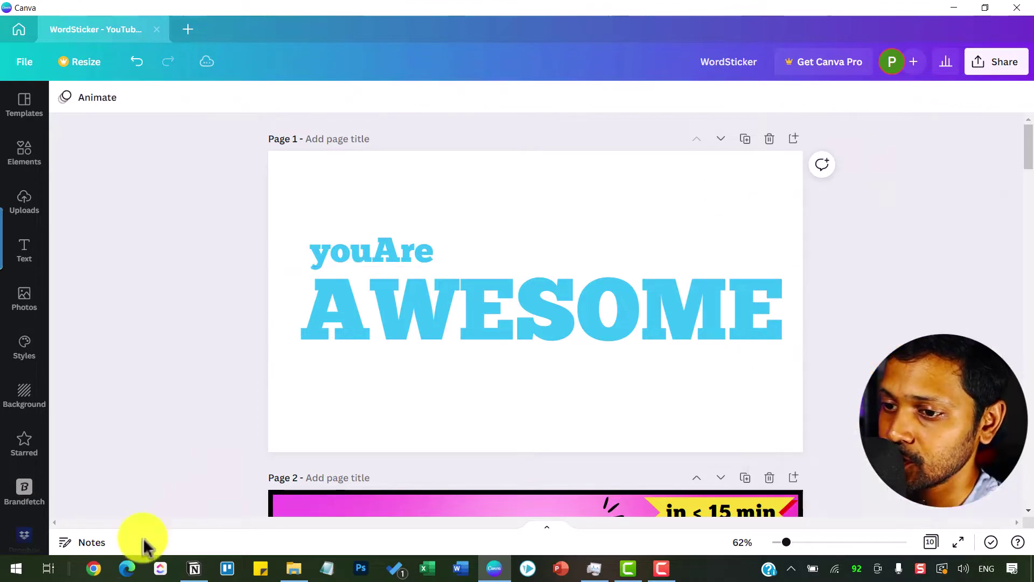
pyautogui.click(90, 570)
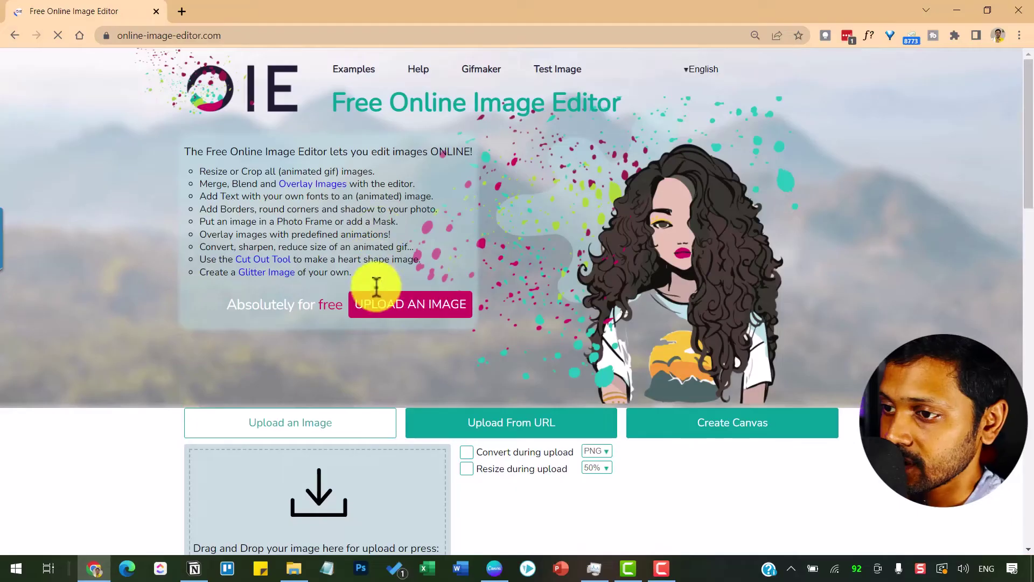
# Choose UPLOAD AN IMAGE on online-image-editor.com to bring up the file picker.
pyautogui.click(395, 307)
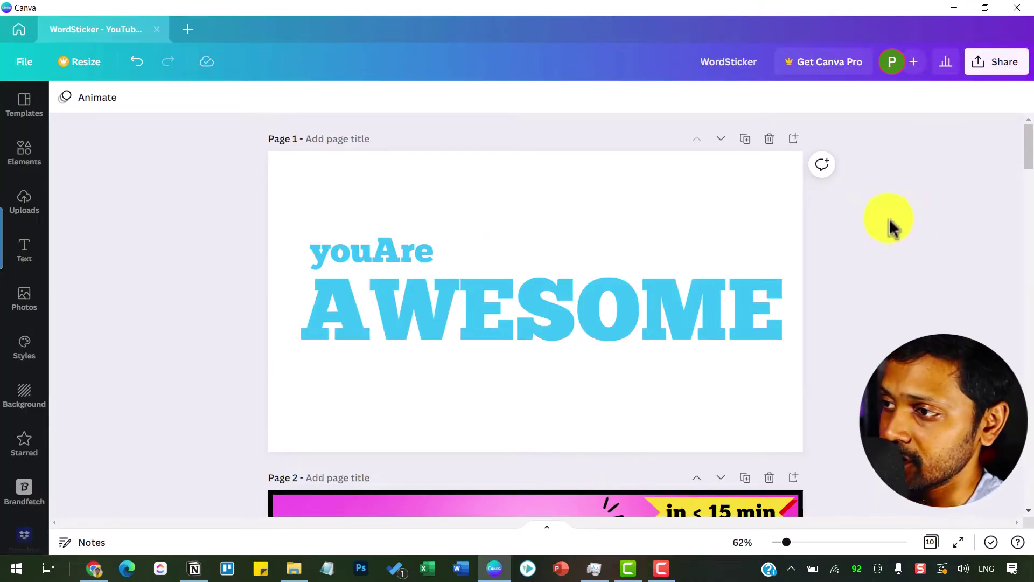
# Reopen Canva's PNG download settings for Page 1 (Current page).
pyautogui.click(991, 62)
pyautogui.click(883, 386)
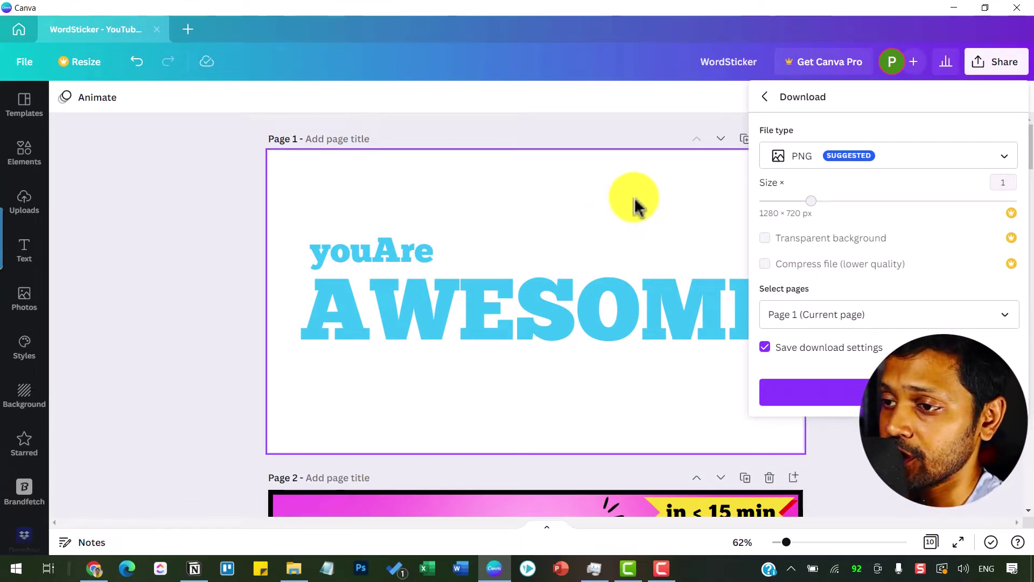
# Load the youAre AWESOME image and remove its white background with Advanced > Transparency.
pyautogui.click(370, 426)
pyautogui.click(94, 568)
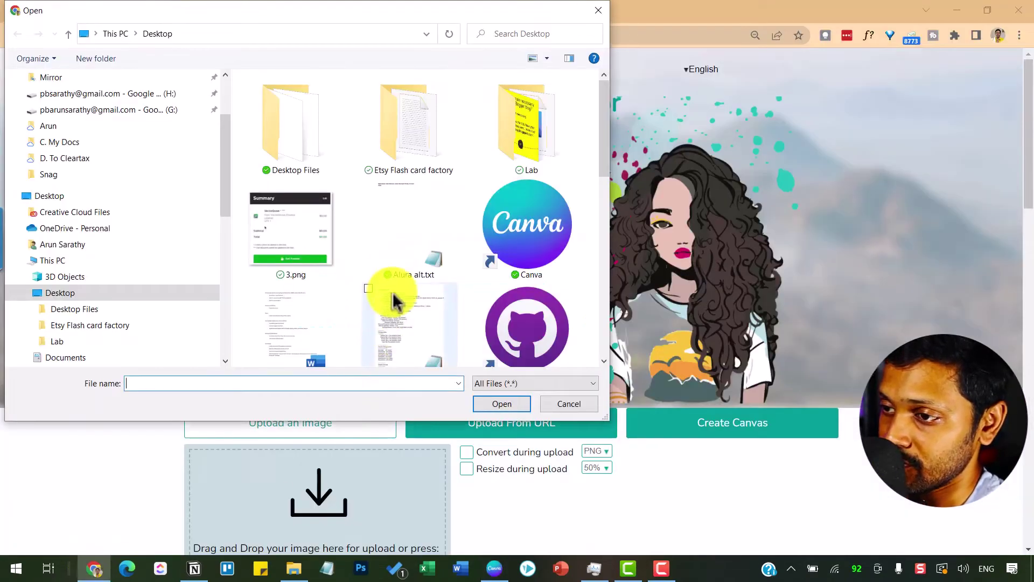
pyautogui.scroll(-2, 511, 232)
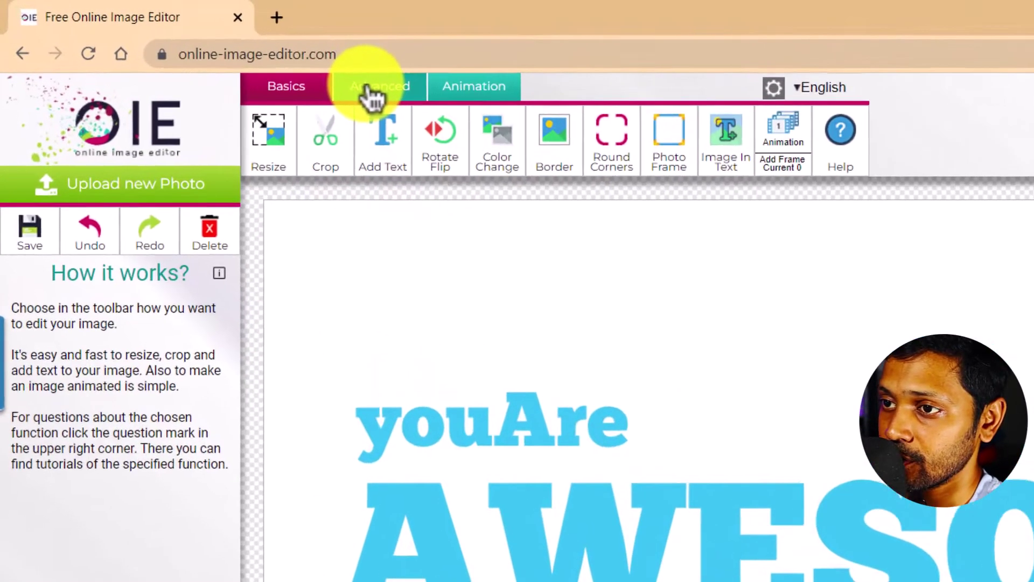
pyautogui.click(242, 59)
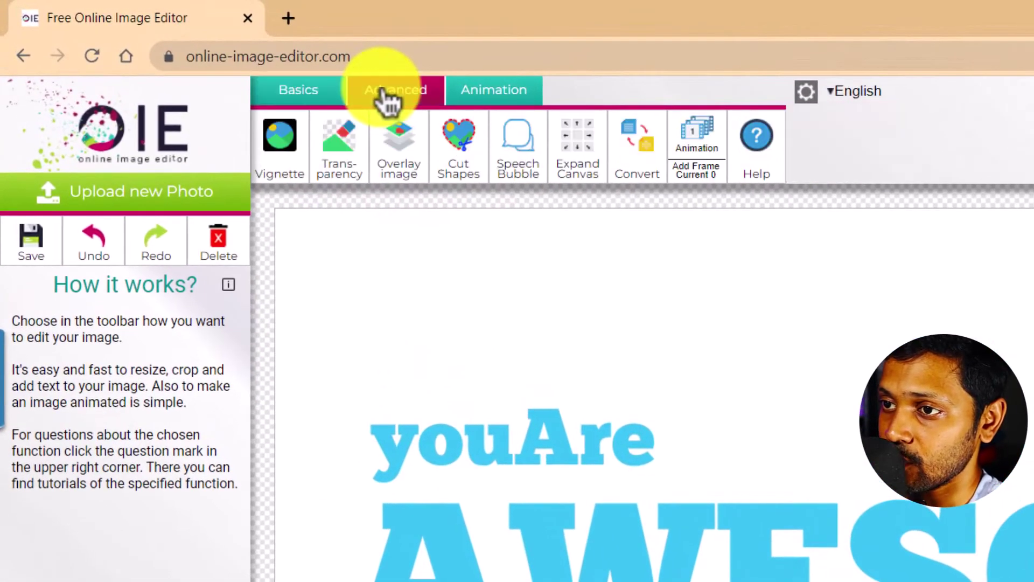
pyautogui.click(345, 157)
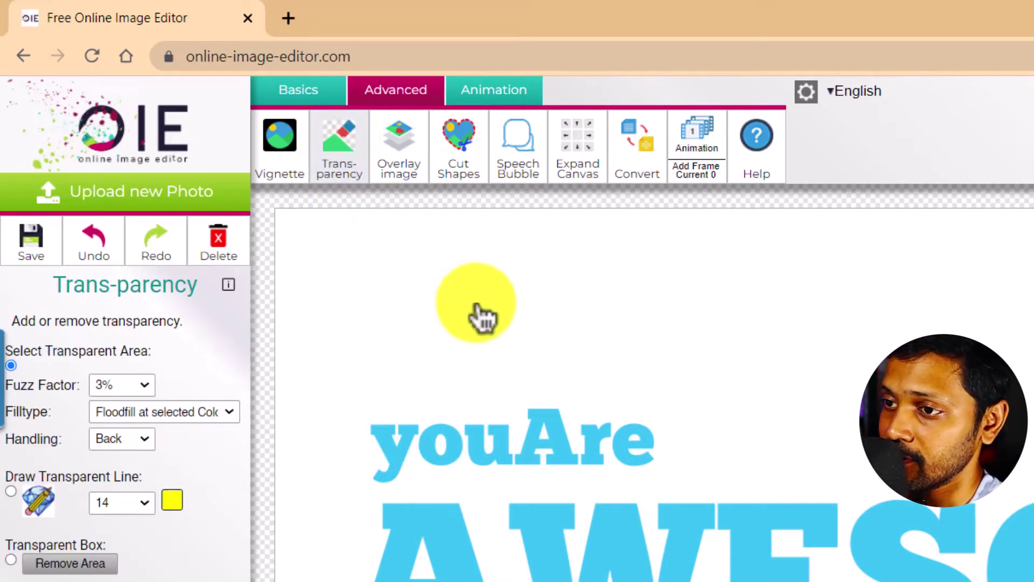
pyautogui.click(803, 335)
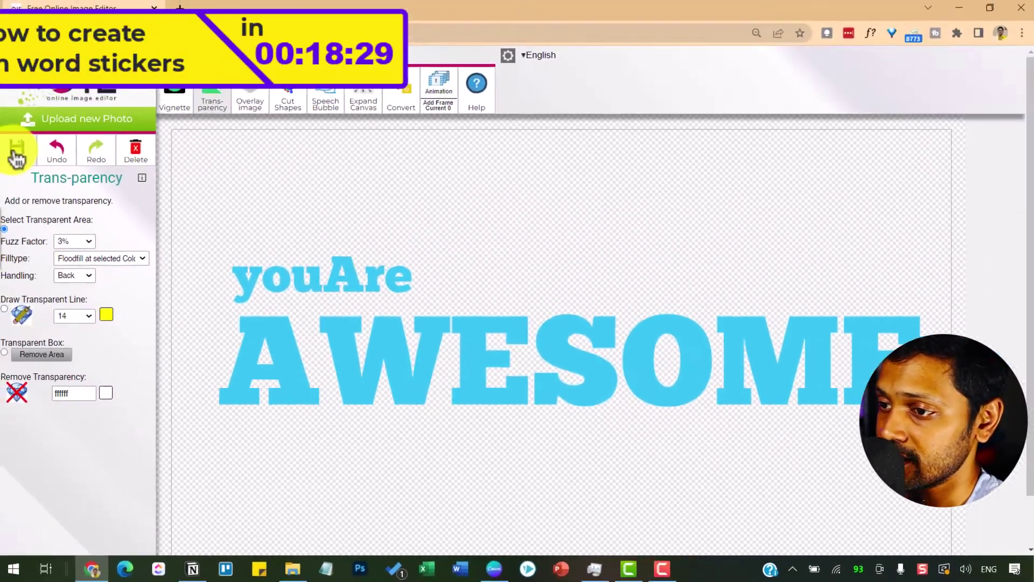
# Save the transparent image locally as oie_transparent (20).png and drag it toward Canva.
pyautogui.click(16, 158)
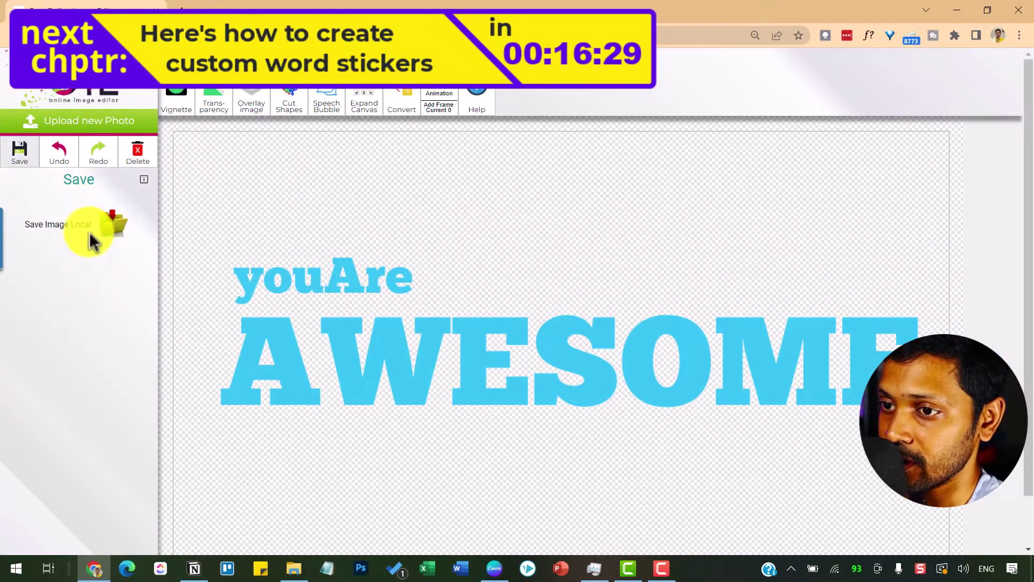
pyautogui.click(109, 223)
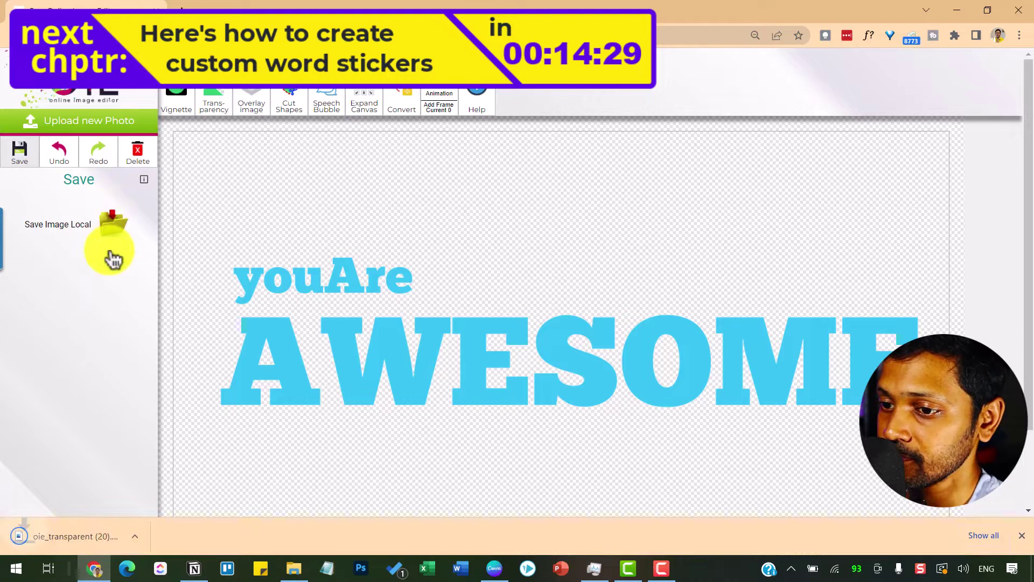
pyautogui.moveTo(81, 539); pyautogui.dragTo(92, 283)
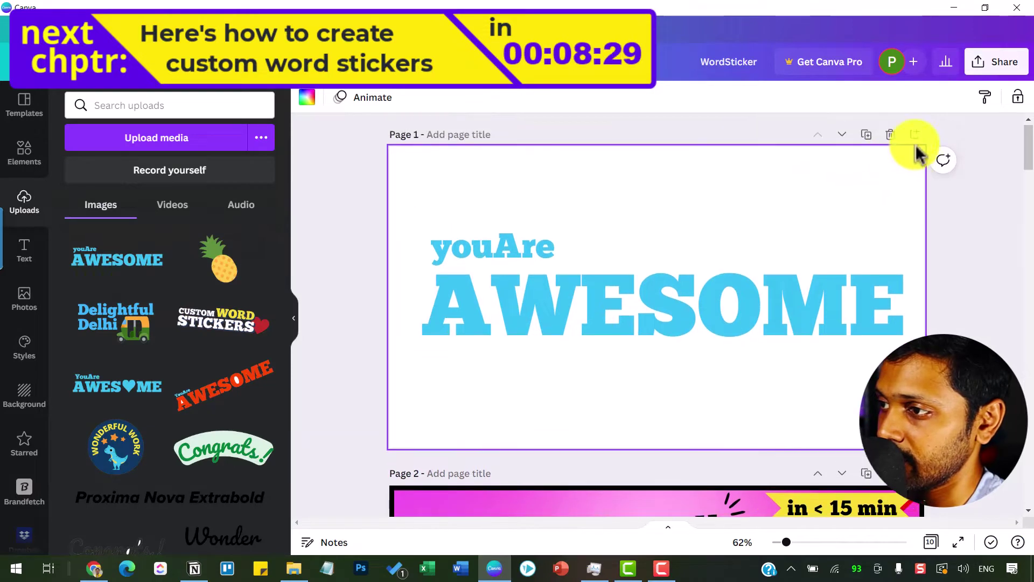
# Add a blank Page 2 and place the AWESOME sticker, enlarged across the page.
pyautogui.click(916, 139)
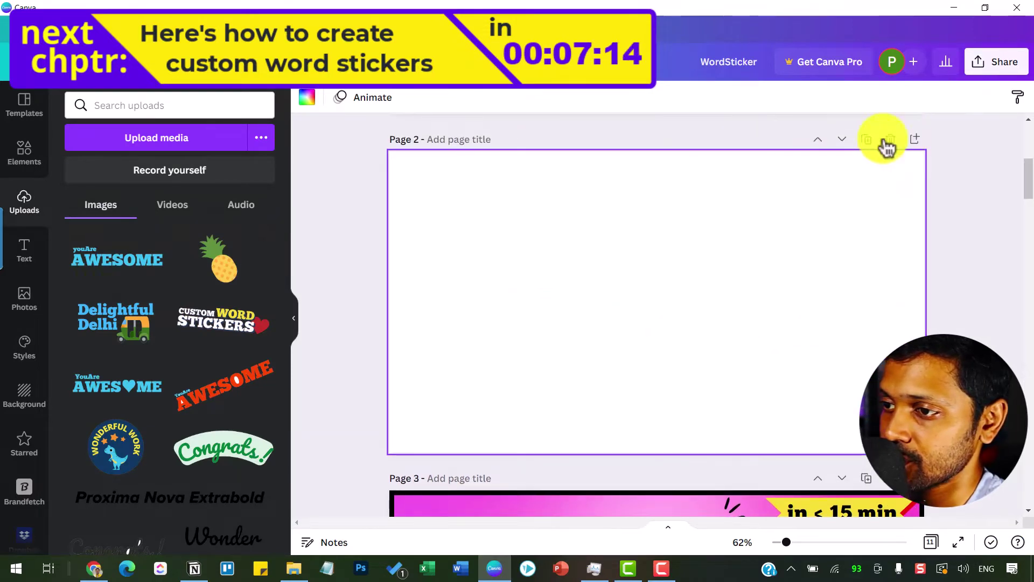
pyautogui.click(115, 269)
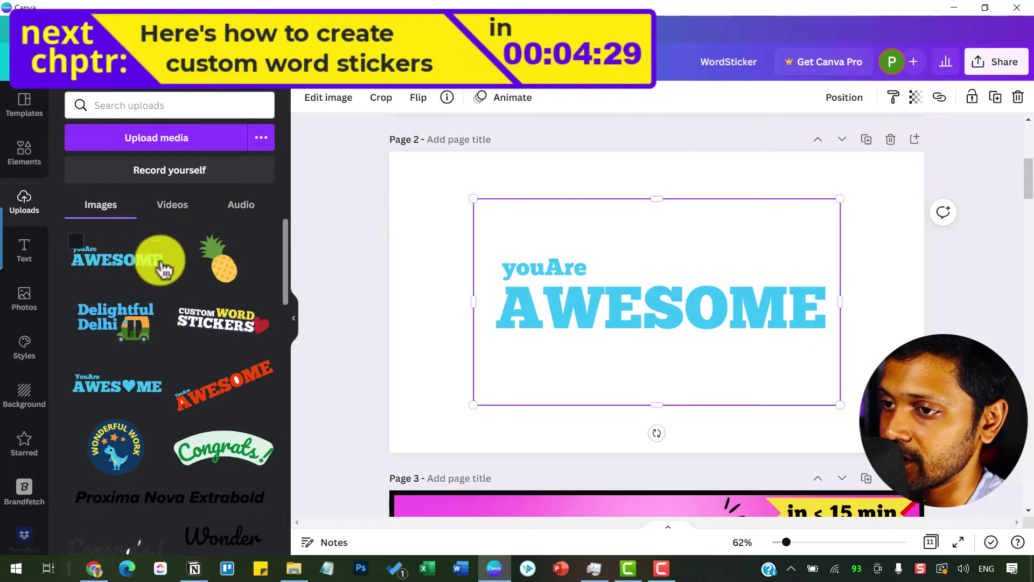
pyautogui.click(293, 318)
pyautogui.moveTo(351, 404); pyautogui.dragTo(298, 435)
# Crop the empty space below, above and left of the words.
pyautogui.moveTo(509, 435); pyautogui.dragTo(509, 361)
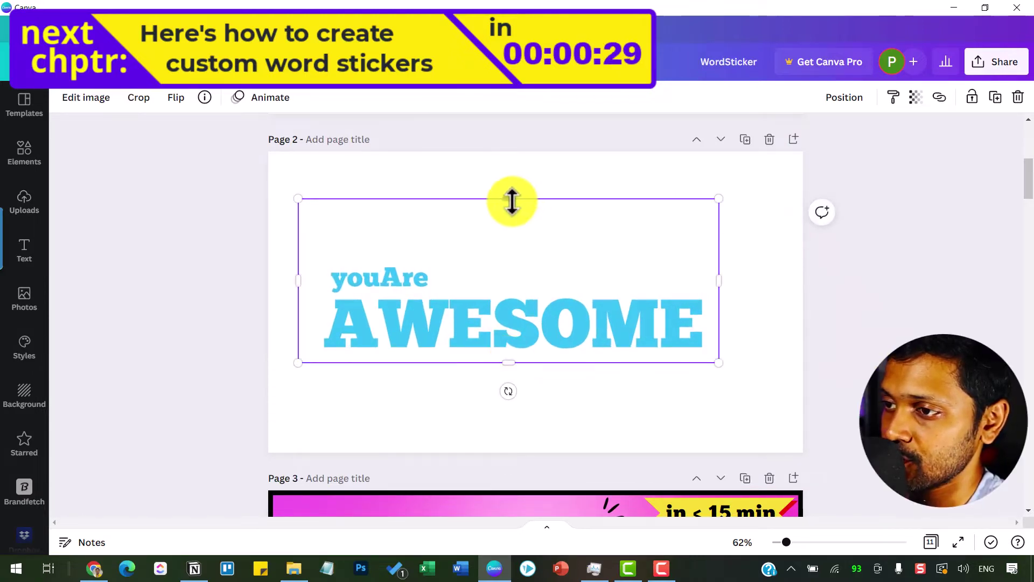
pyautogui.moveTo(512, 202); pyautogui.dragTo(508, 256)
pyautogui.moveTo(298, 280); pyautogui.dragTo(316, 325)
pyautogui.click(393, 399)
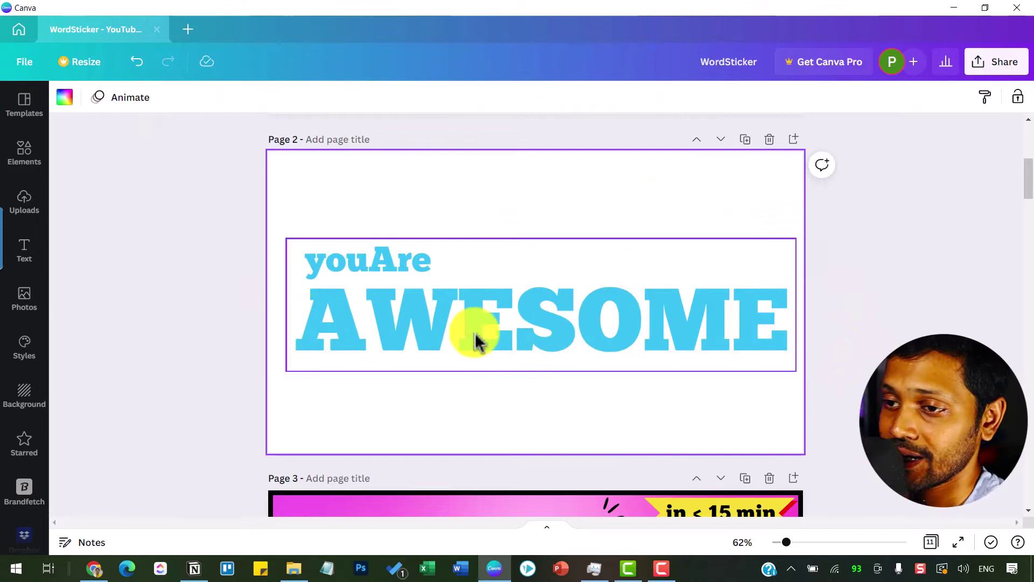
# Bring up the Edit image effects for the AWESOME sticker.
pyautogui.click(485, 271)
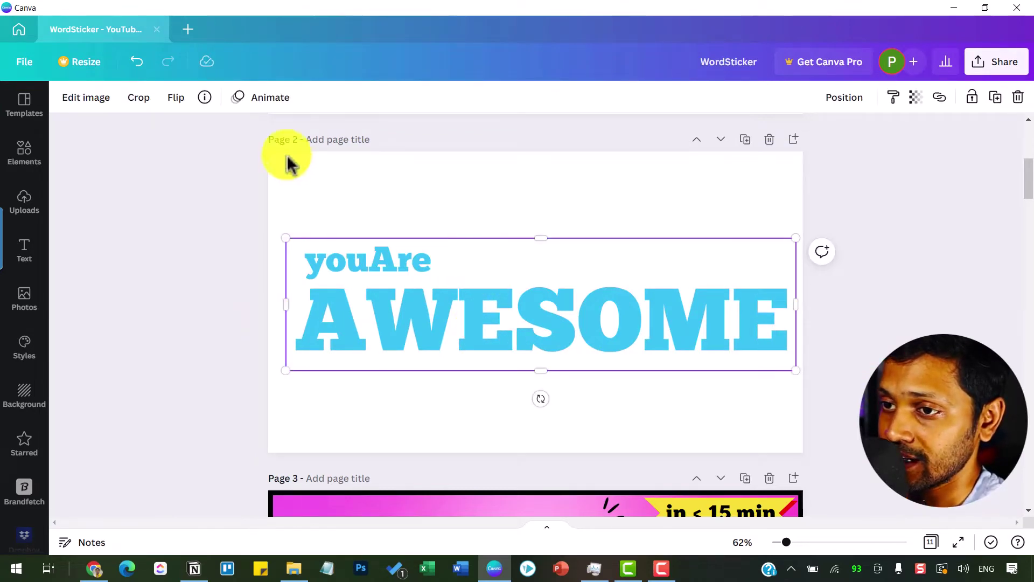
pyautogui.click(86, 100)
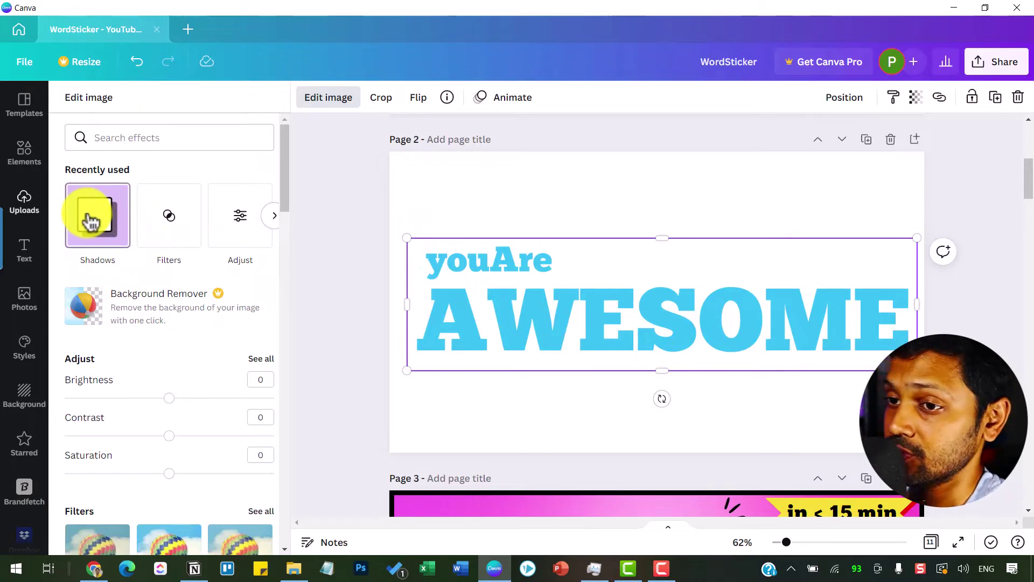
pyautogui.scroll(-1, 128, 224)
pyautogui.scroll(2, 127, 203)
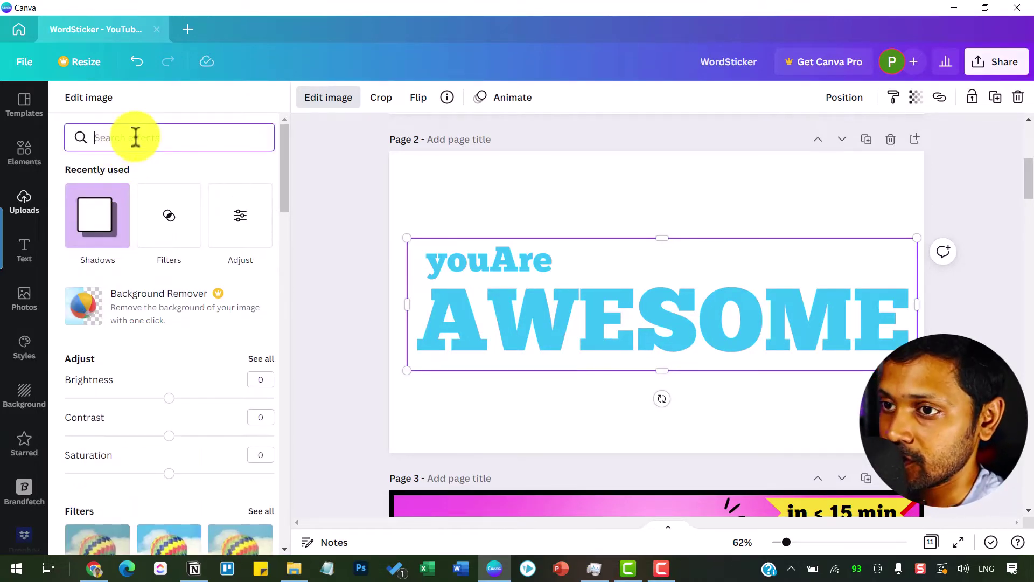
# Add a black Glow shadow with blur 0, transparency 100 and size 15 as the sticker's outline.
pyautogui.write('shadows')
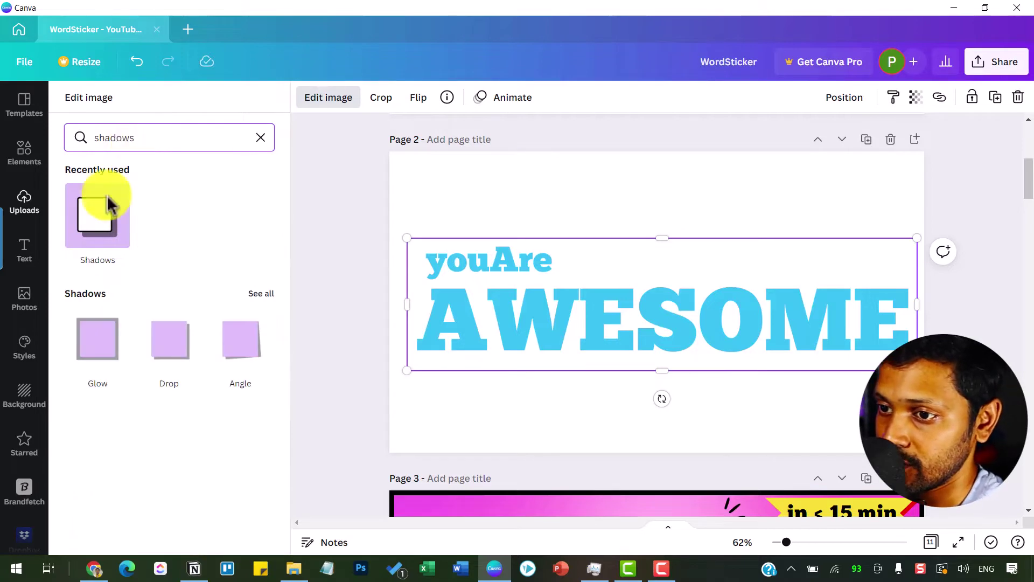
pyautogui.click(100, 356)
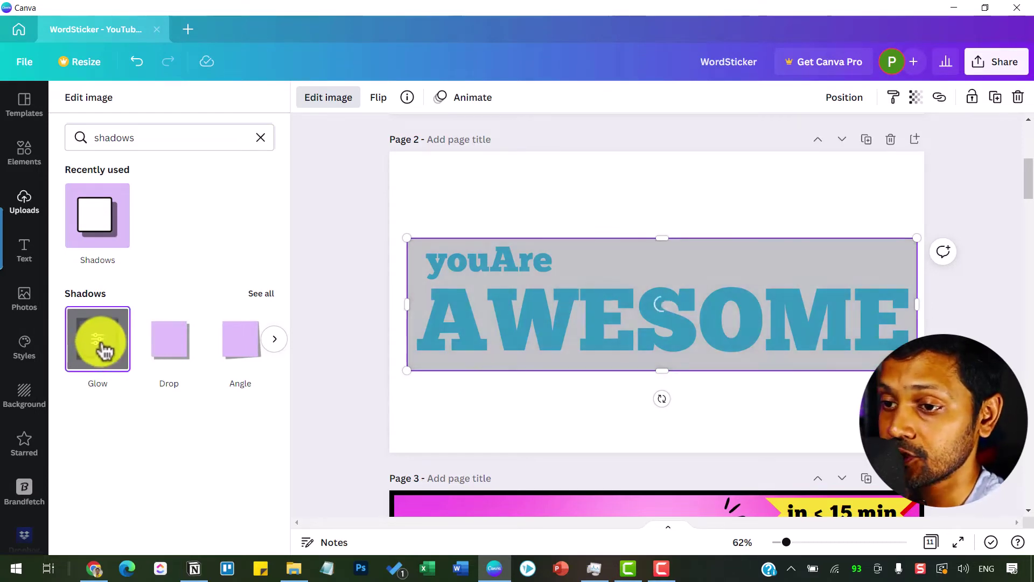
pyautogui.click(103, 349)
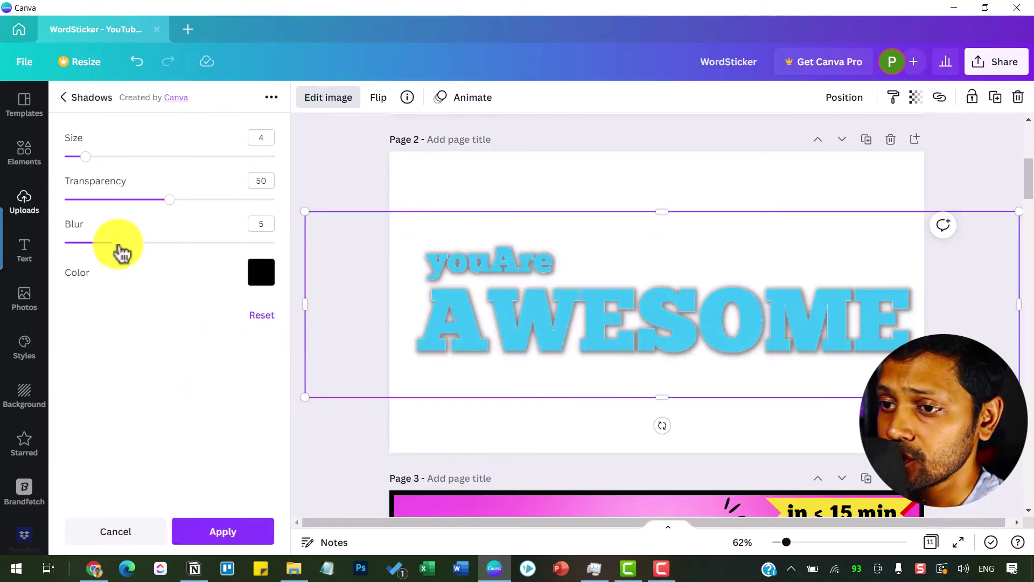
pyautogui.moveTo(121, 252); pyautogui.dragTo(54, 249)
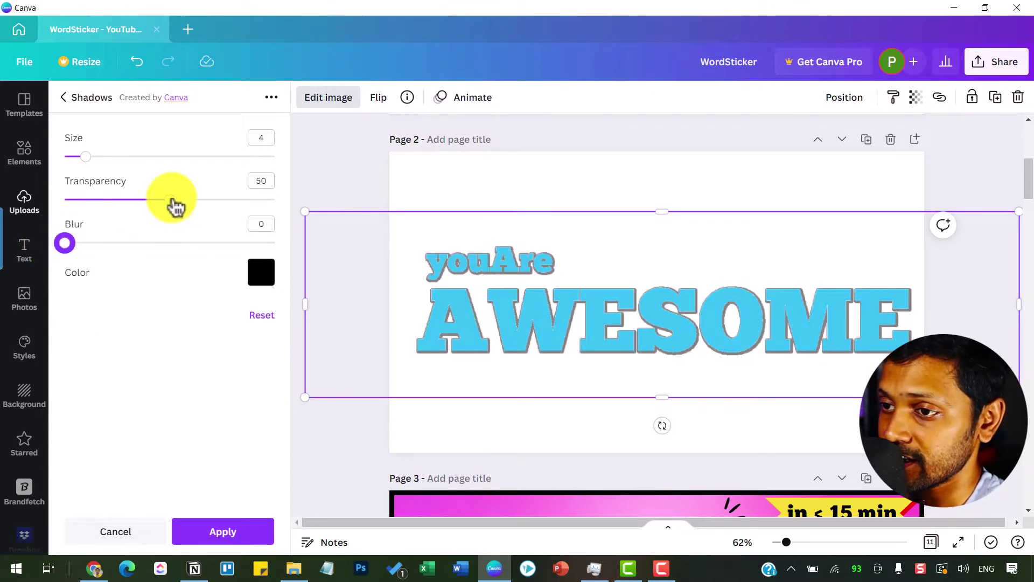
pyautogui.moveTo(175, 207); pyautogui.dragTo(302, 209)
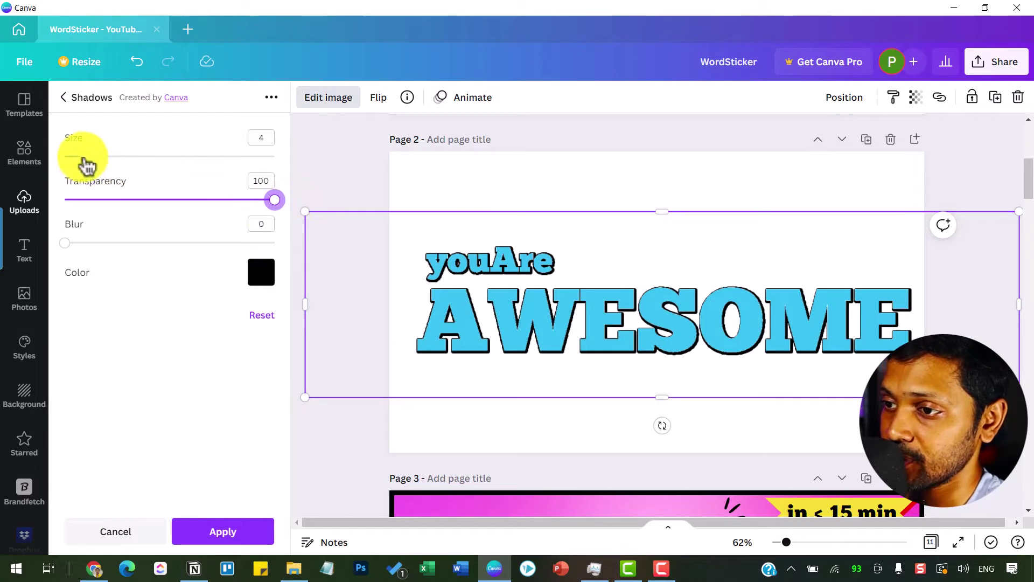
pyautogui.moveTo(86, 166); pyautogui.dragTo(139, 165)
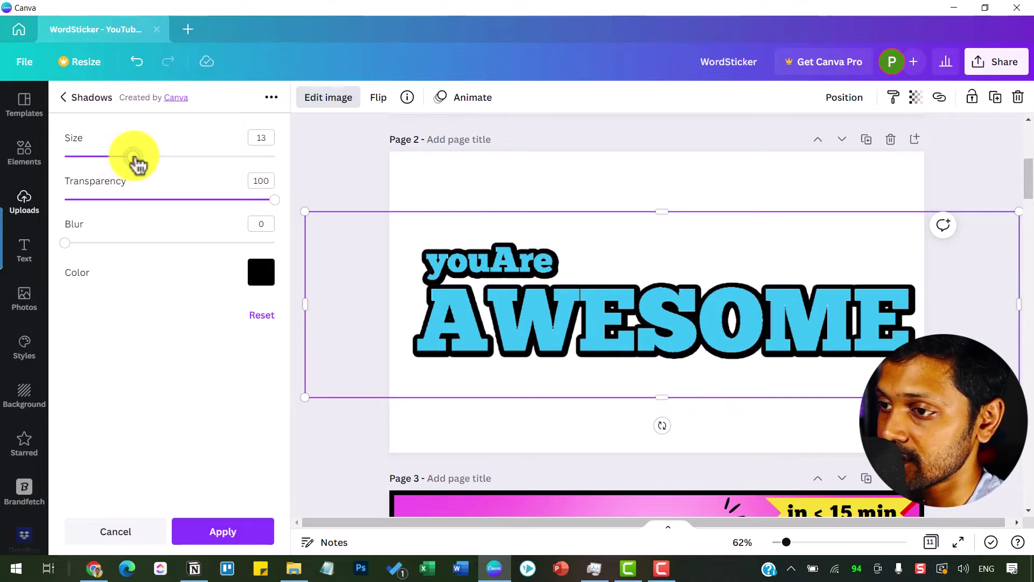
pyautogui.moveTo(139, 165); pyautogui.dragTo(146, 168)
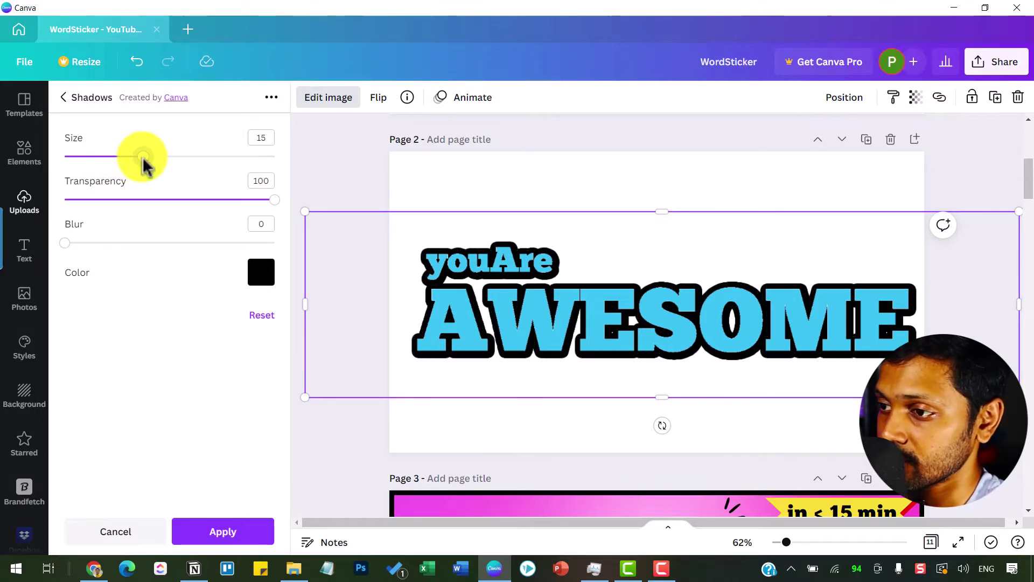
pyautogui.click(236, 532)
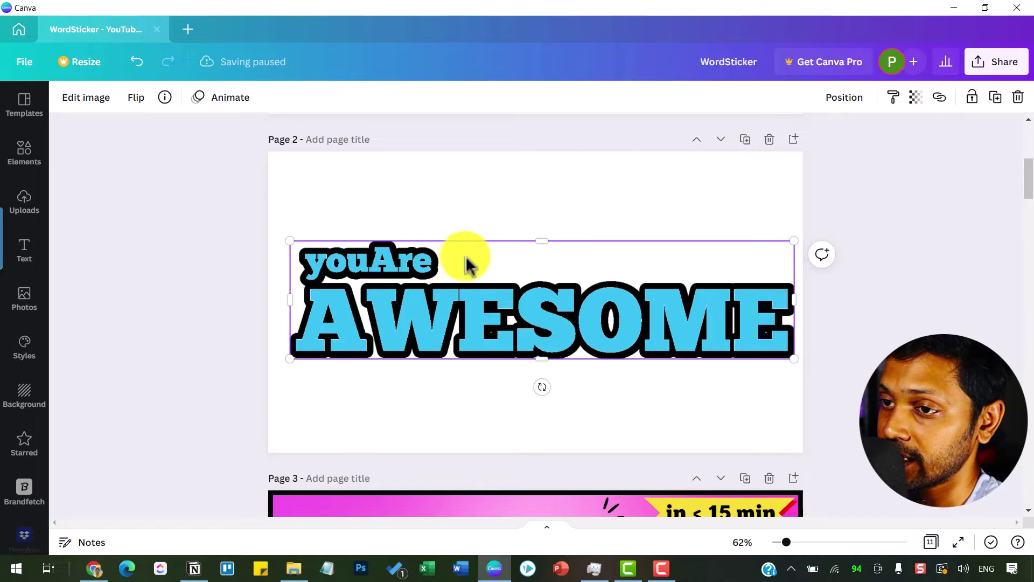
# Reopen the sticker's Glow shadow settings and pick a new shadow colour.
pyautogui.click(79, 105)
pyautogui.click(100, 342)
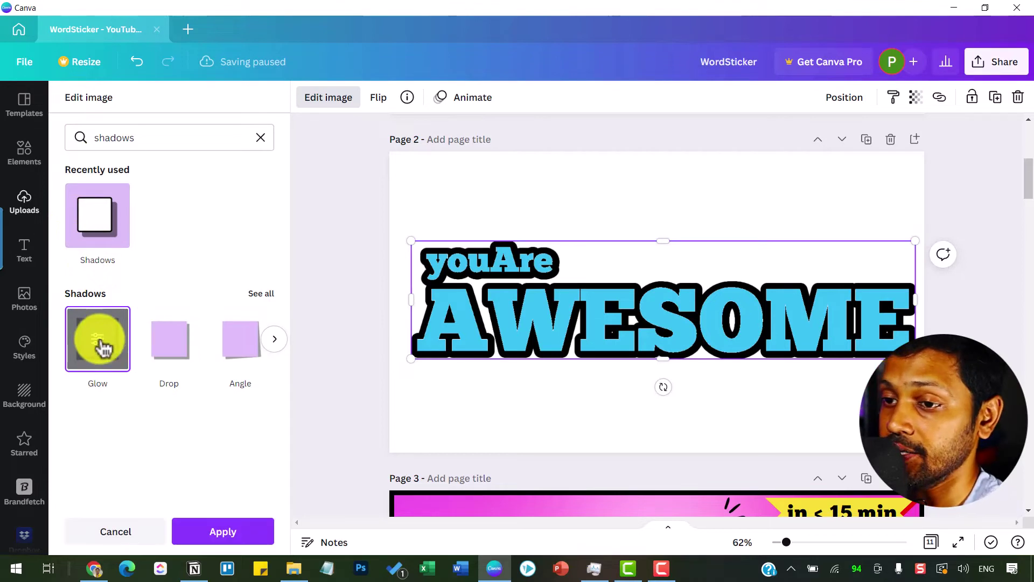
pyautogui.click(99, 344)
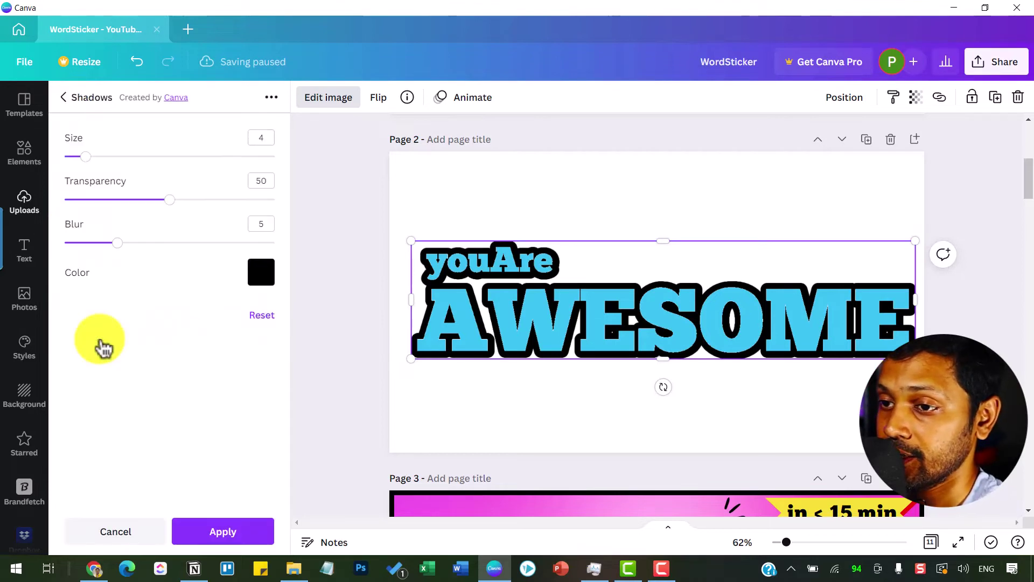
pyautogui.click(260, 274)
pyautogui.click(330, 431)
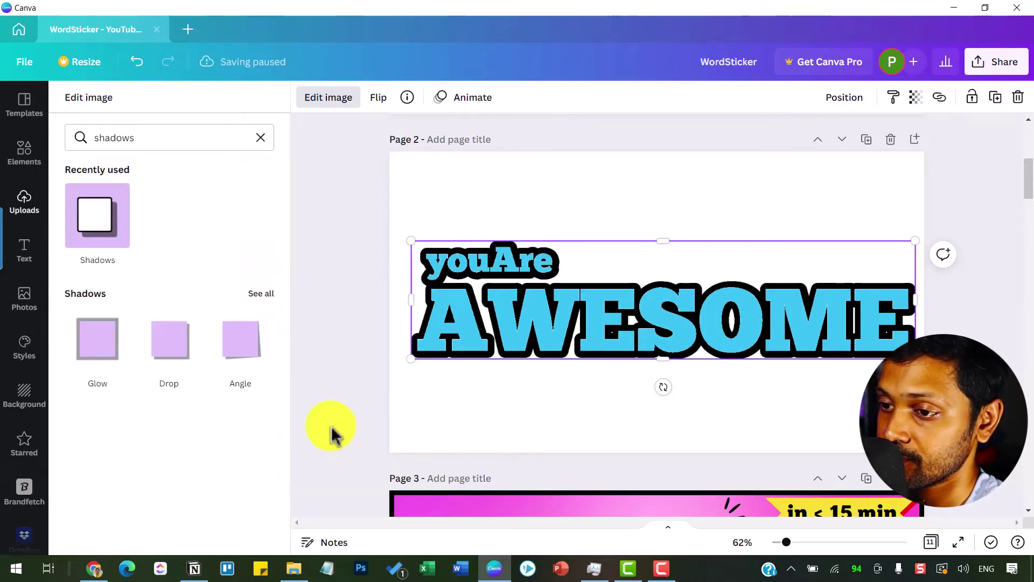
# Add a second, white Glow shadow with blur 0, transparency 100 and size 7.
pyautogui.click(103, 345)
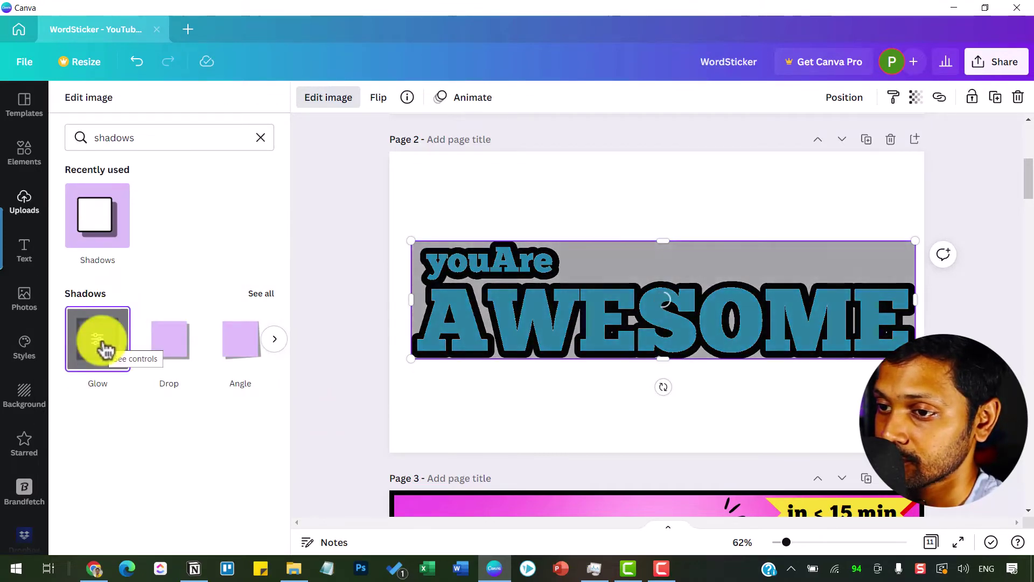
pyautogui.click(106, 349)
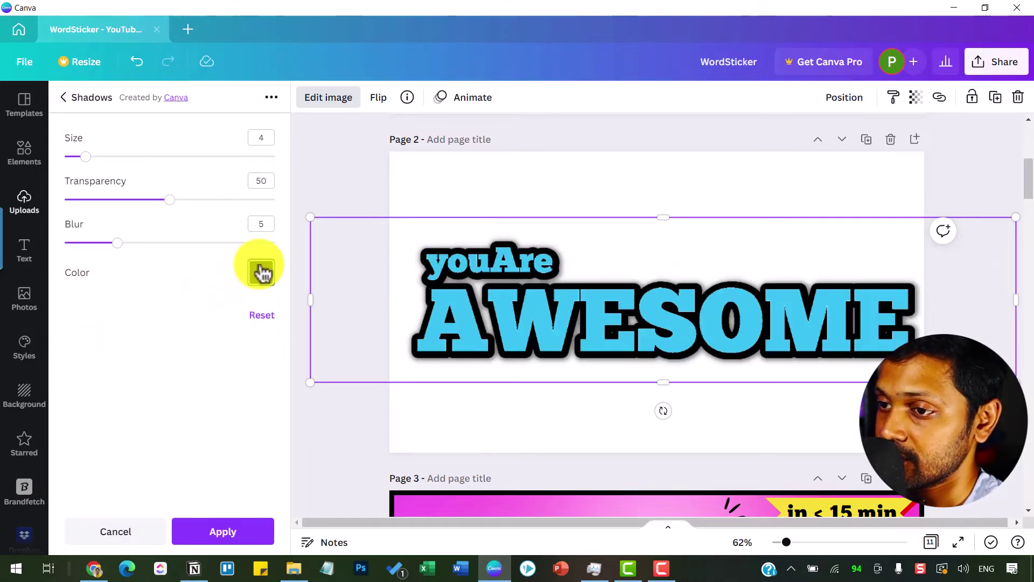
pyautogui.click(261, 272)
pyautogui.click(330, 425)
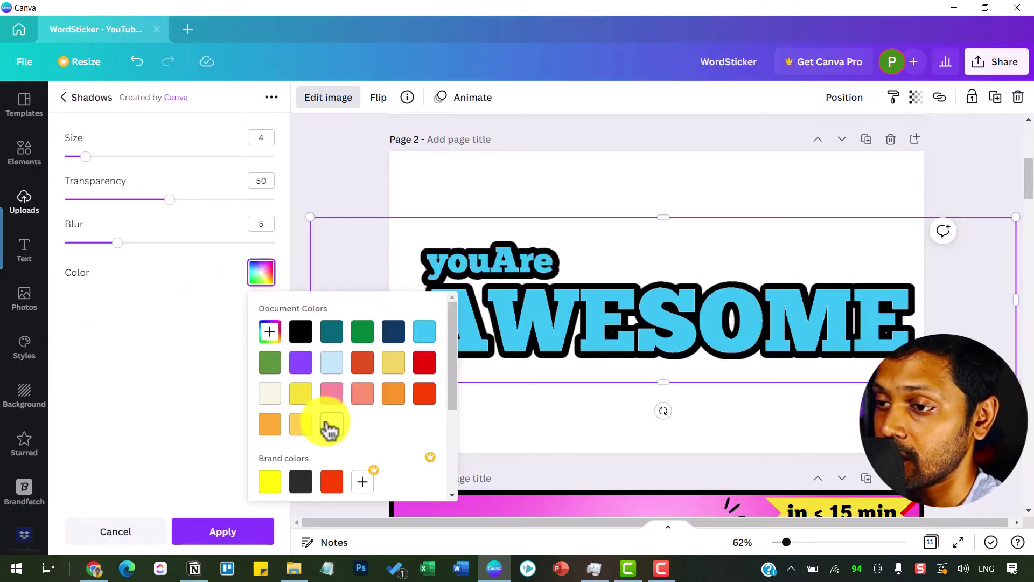
pyautogui.click(167, 309)
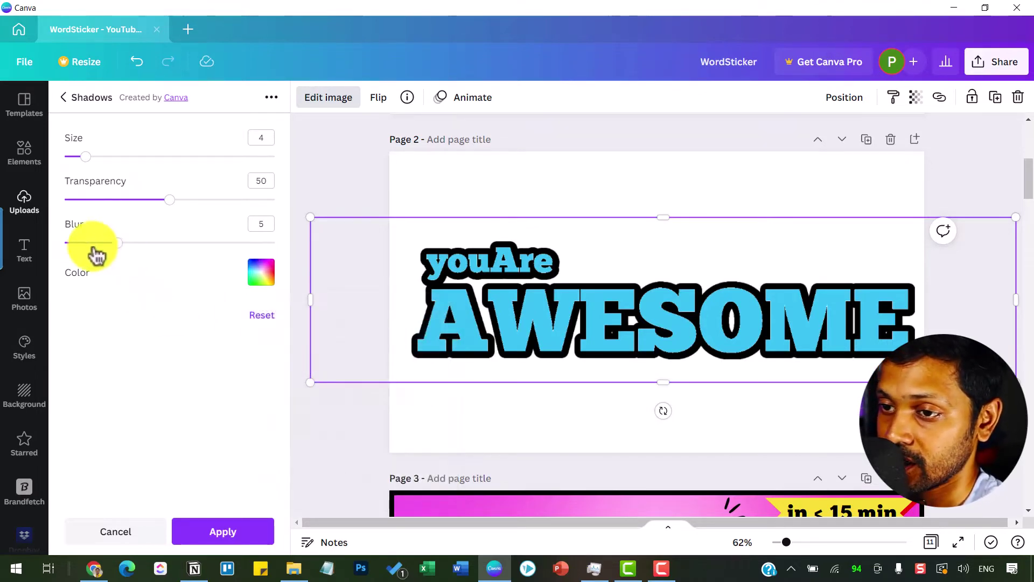
pyautogui.moveTo(95, 249); pyautogui.dragTo(46, 243)
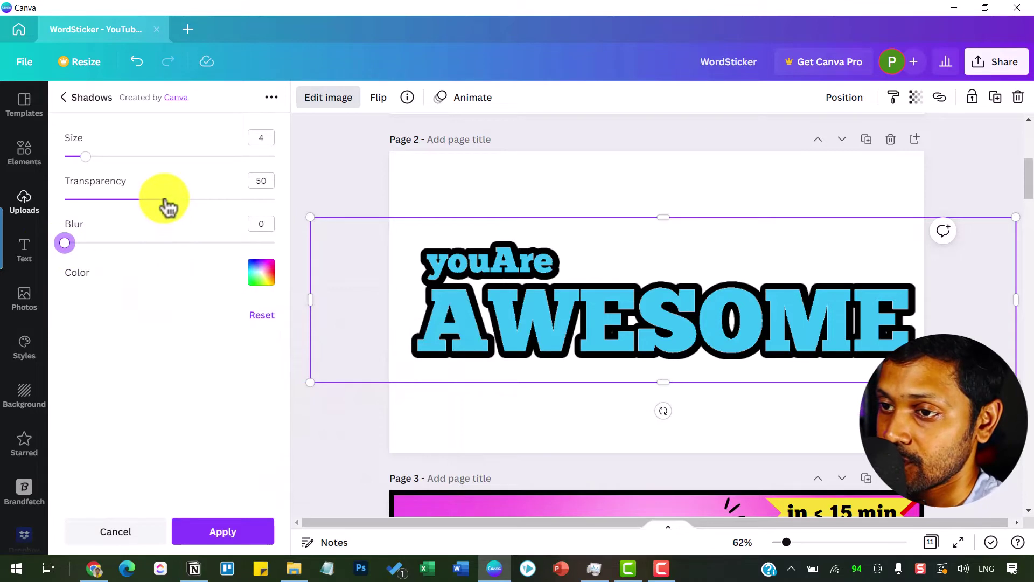
pyautogui.moveTo(169, 206); pyautogui.dragTo(302, 210)
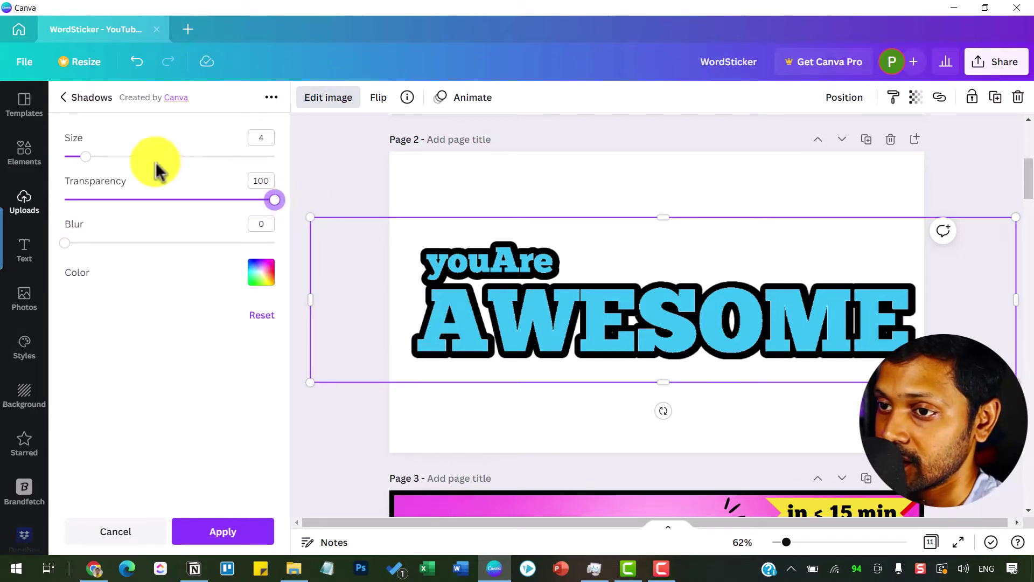
pyautogui.moveTo(92, 163); pyautogui.dragTo(104, 164)
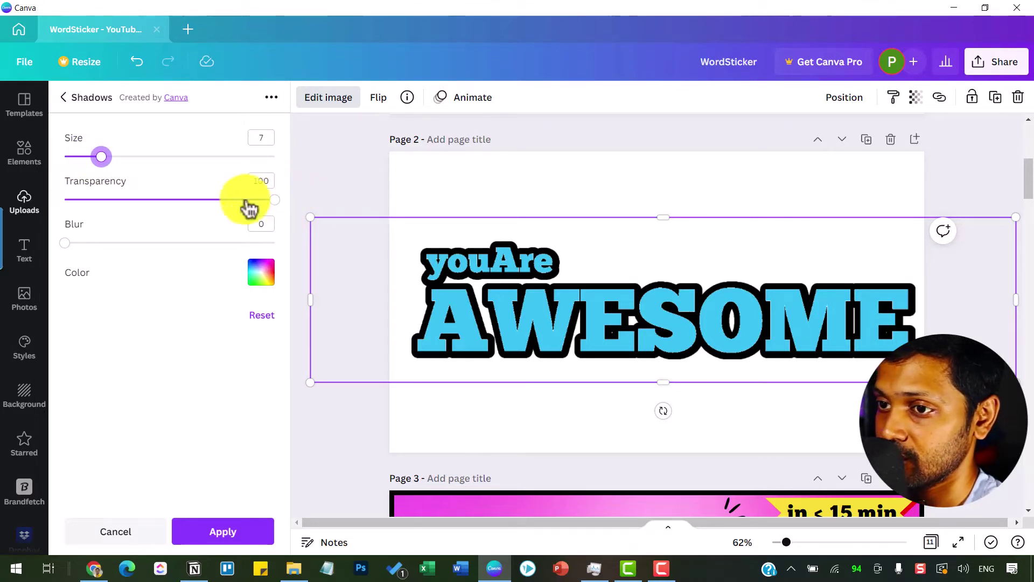
pyautogui.click(116, 532)
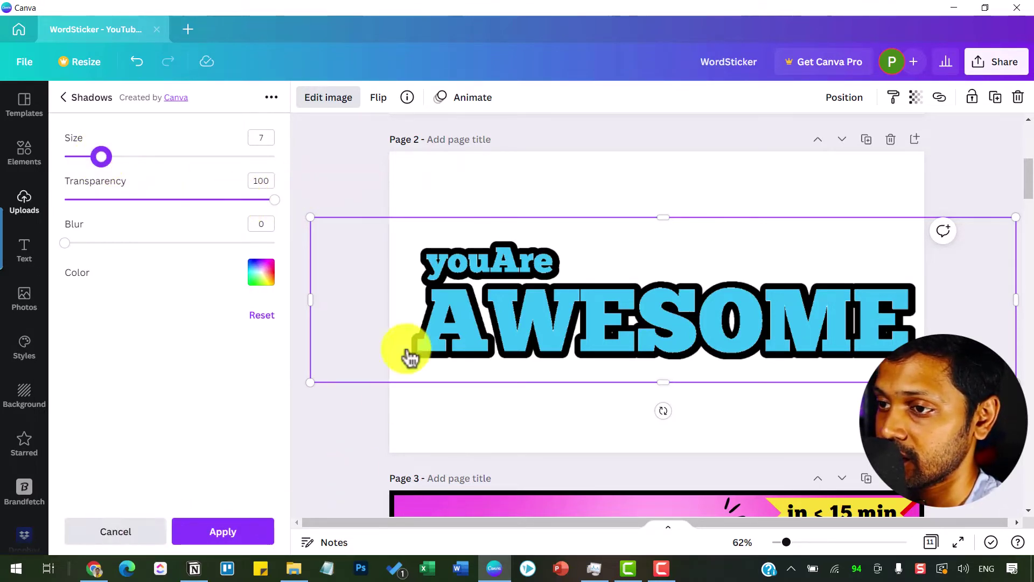
# Set Page 2's background colour to the orange-red swatch.
pyautogui.click(403, 170)
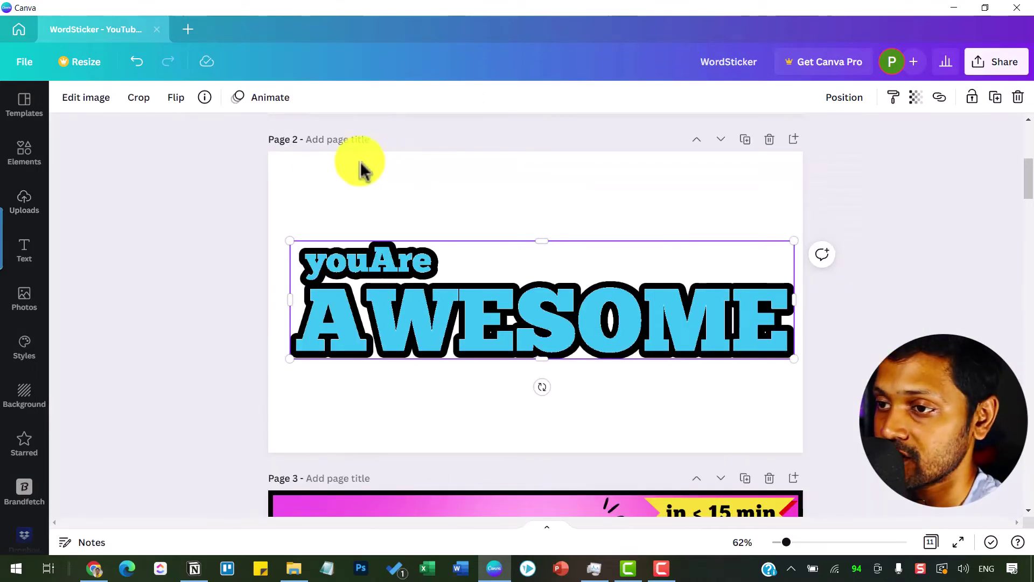
pyautogui.click(24, 401)
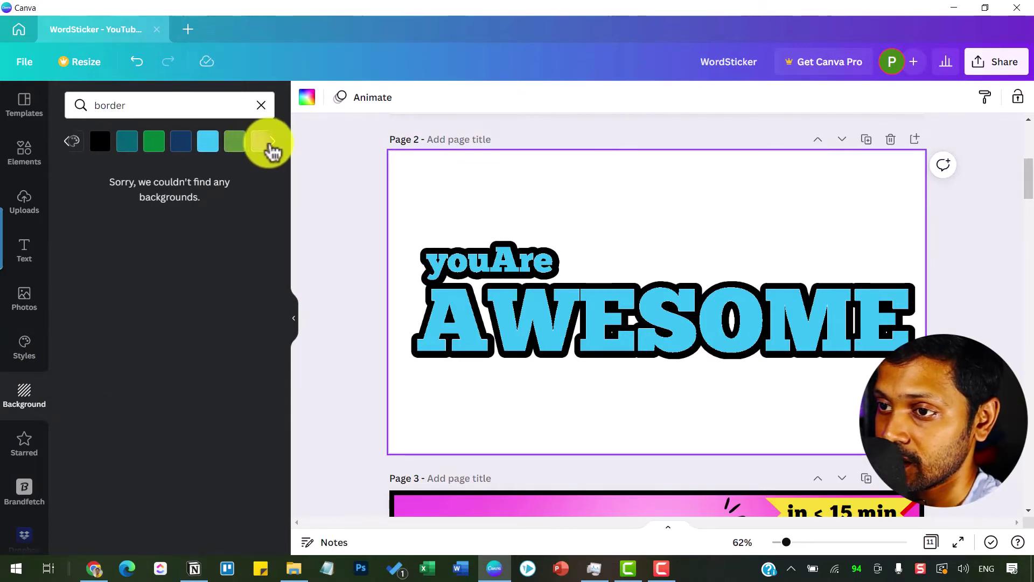
pyautogui.click(271, 144)
pyautogui.click(128, 145)
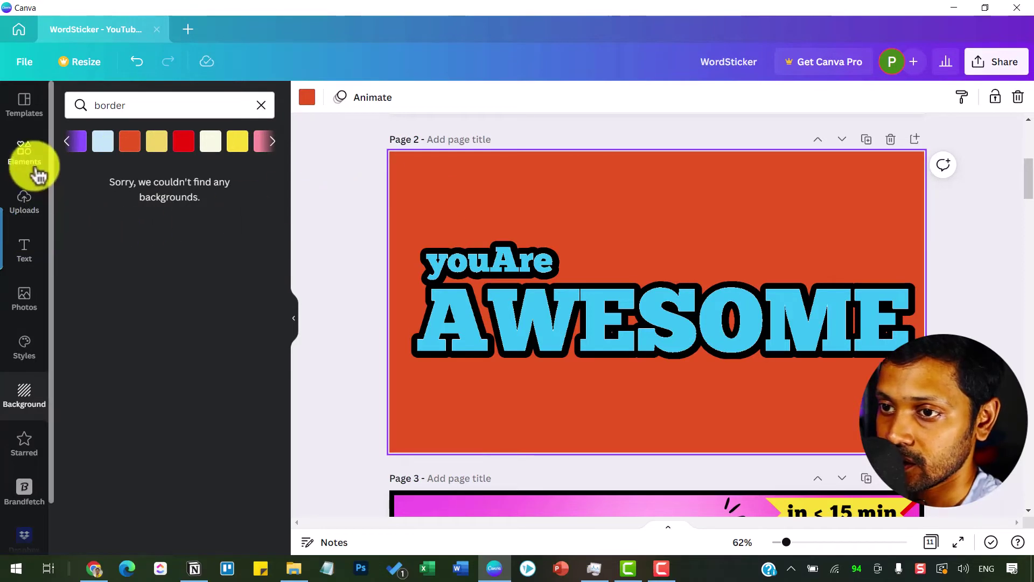
# Apply a white Glow outline with blur 0, transparency 100 and size 19 around the sticker.
pyautogui.click(483, 304)
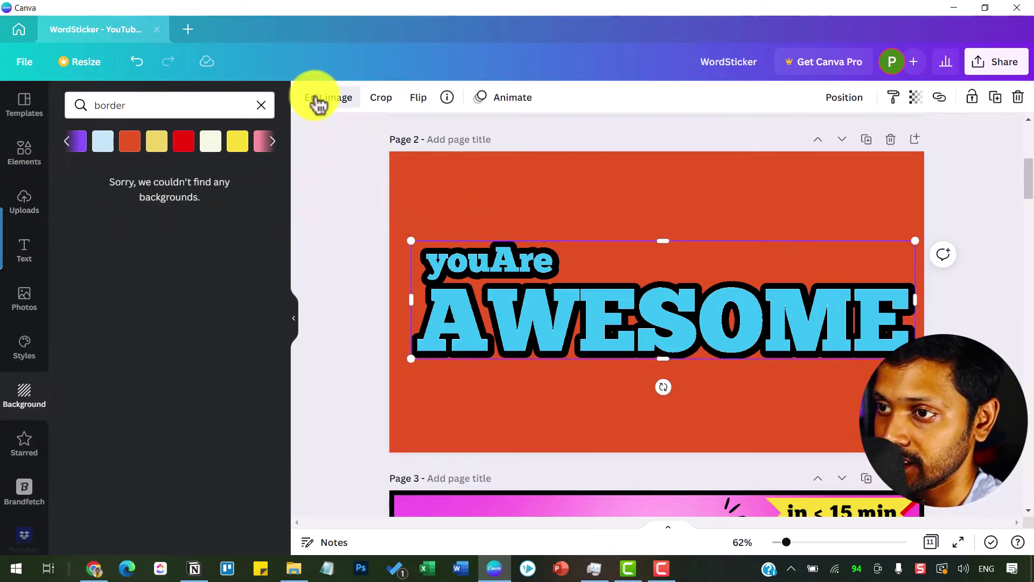
pyautogui.click(319, 102)
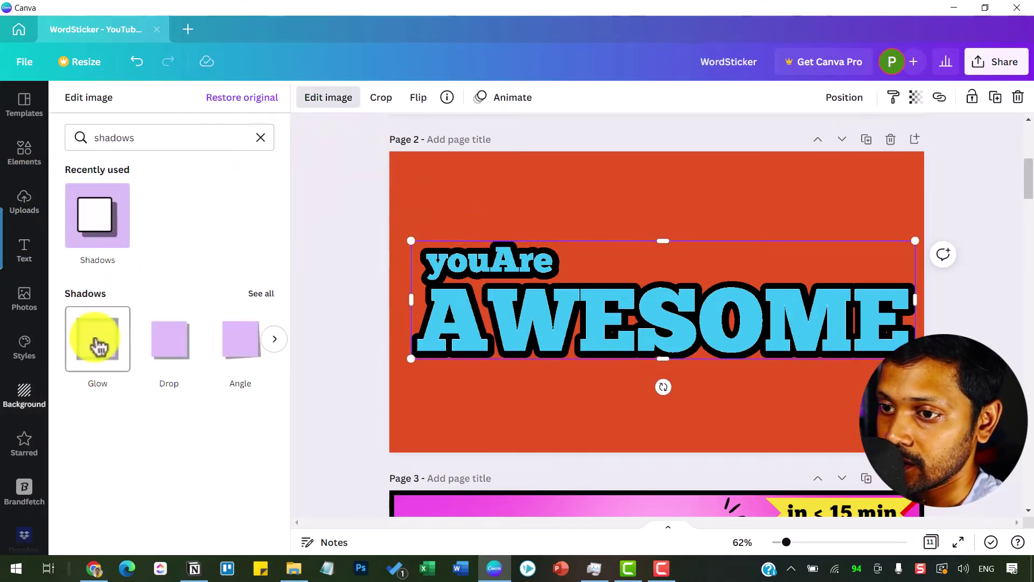
pyautogui.click(98, 345)
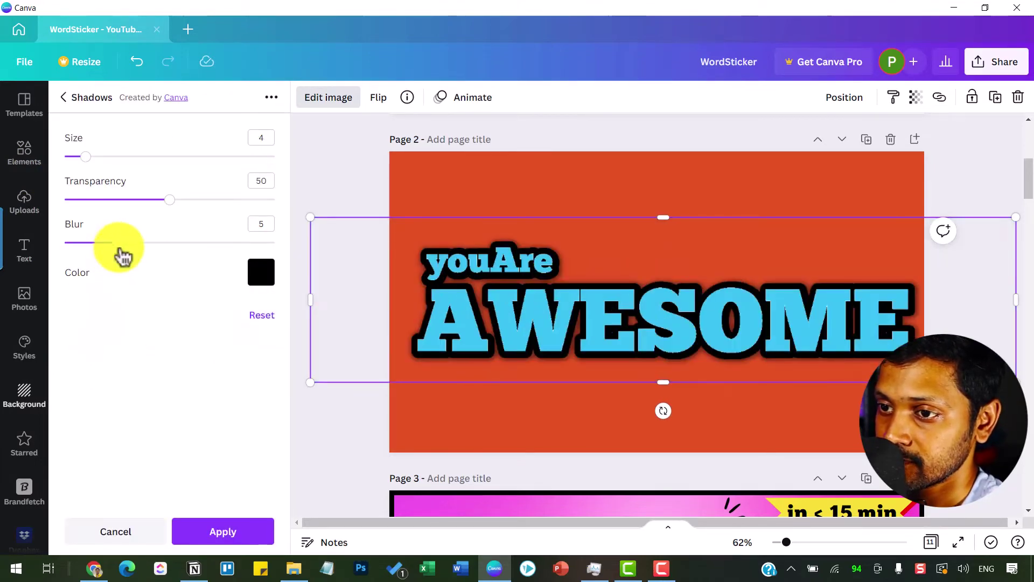
pyautogui.moveTo(100, 254); pyautogui.dragTo(46, 253)
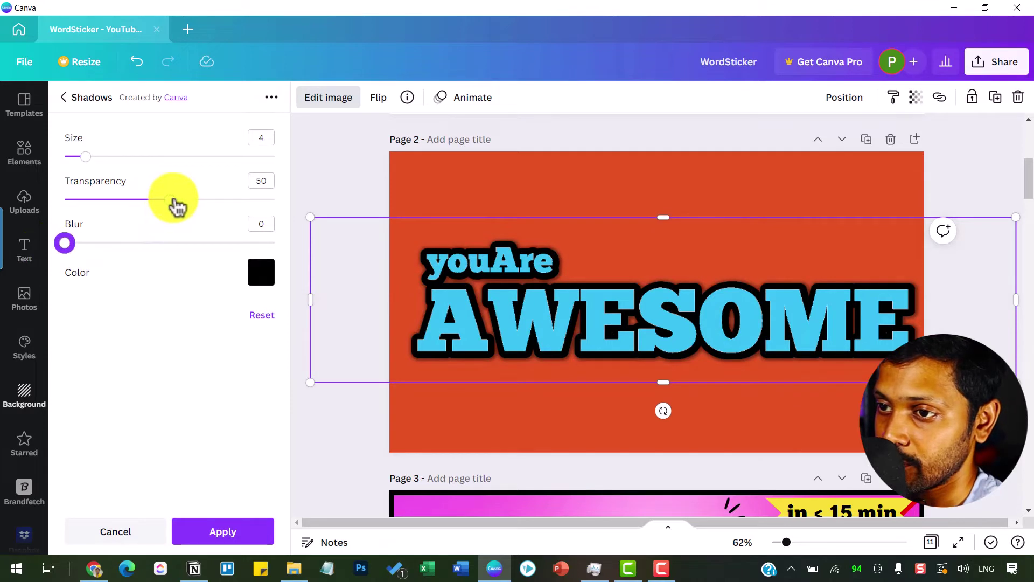
pyautogui.moveTo(177, 205); pyautogui.dragTo(293, 203)
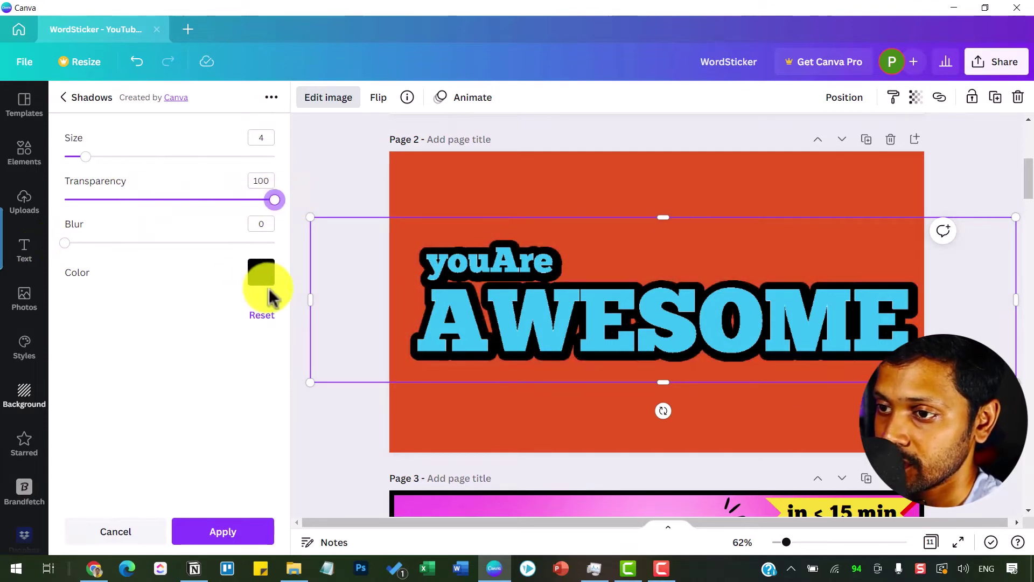
pyautogui.click(267, 280)
pyautogui.click(333, 426)
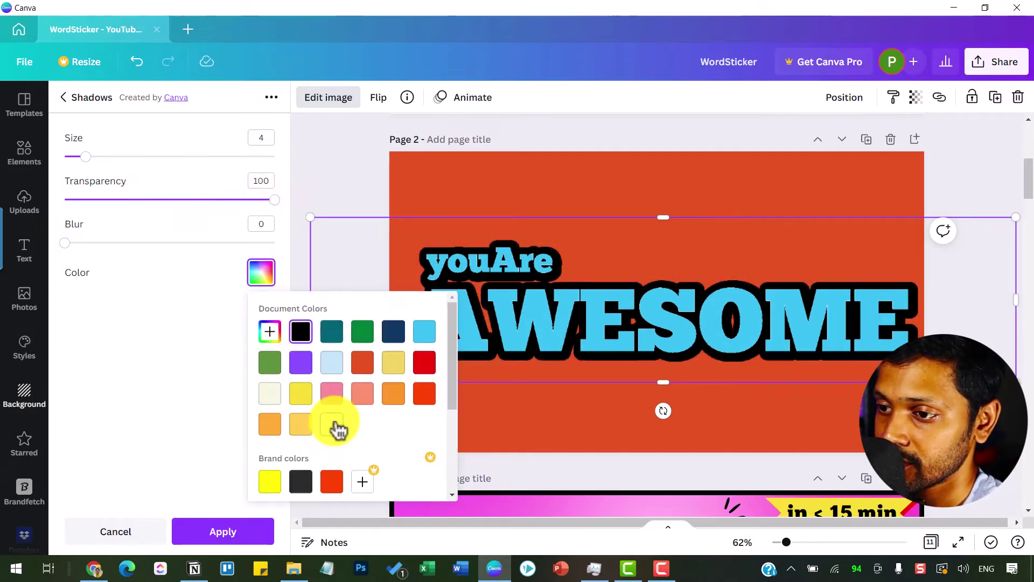
pyautogui.click(167, 313)
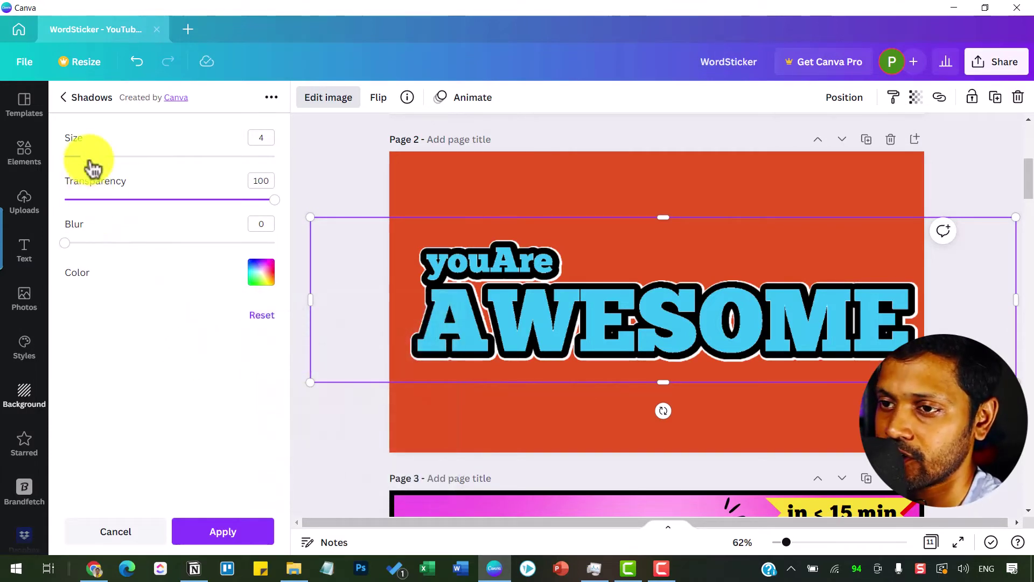
pyautogui.moveTo(97, 157); pyautogui.dragTo(163, 158)
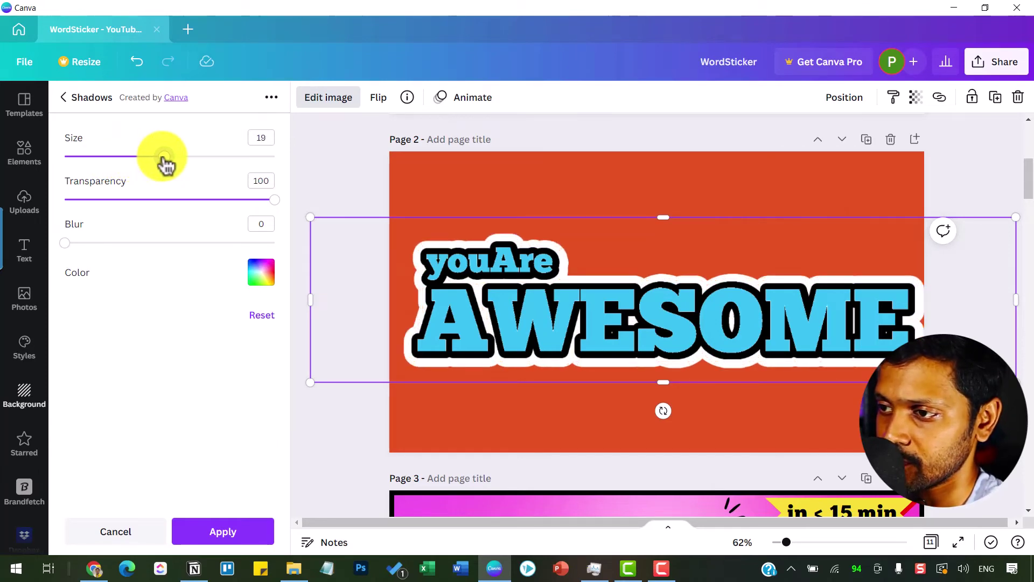
pyautogui.click(231, 532)
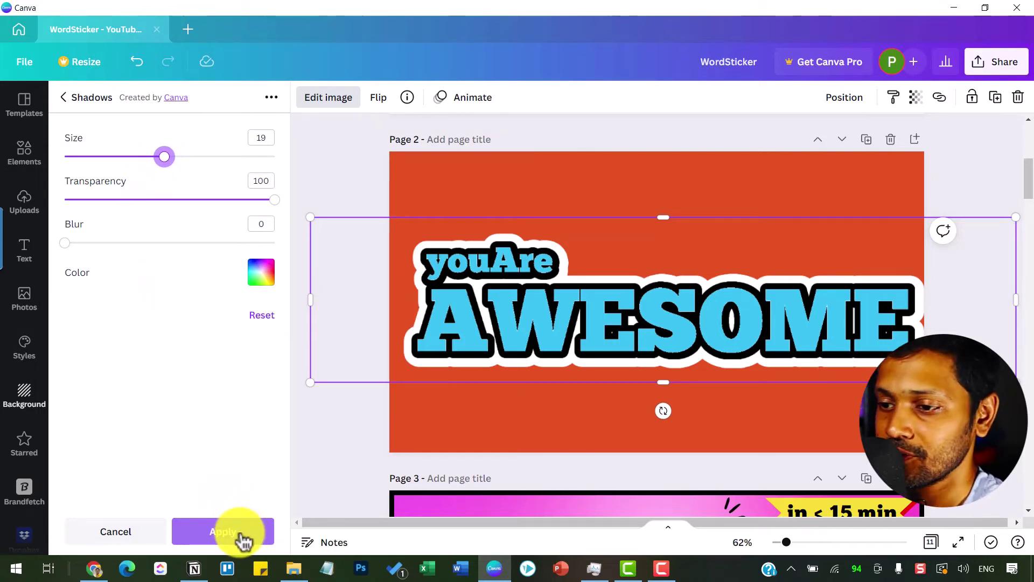
pyautogui.click(242, 534)
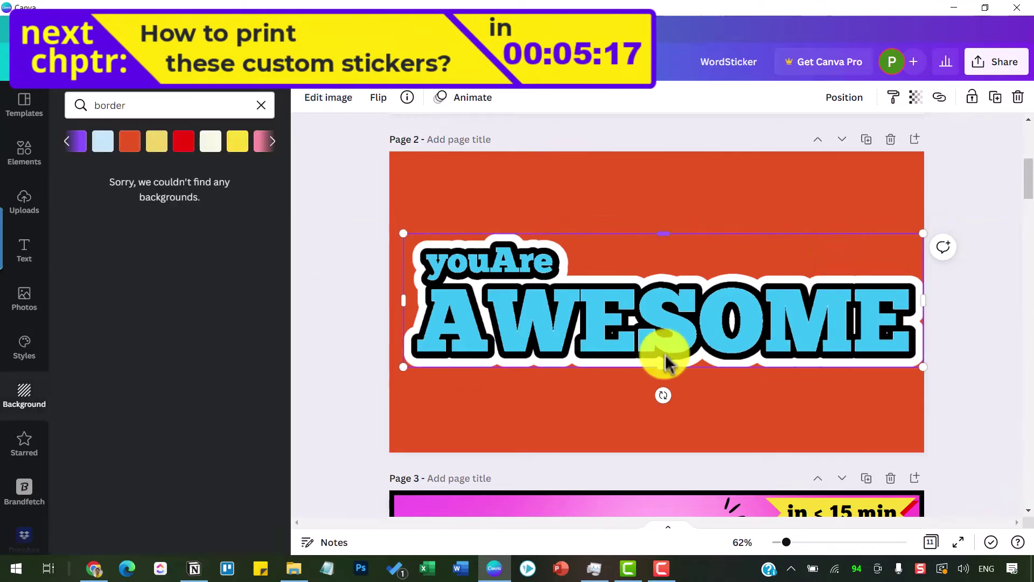
# Shrink the sticker, move it up and right, and rotate it to -12°.
pyautogui.moveTo(927, 233); pyautogui.dragTo(753, 277)
pyautogui.moveTo(581, 291); pyautogui.dragTo(619, 222)
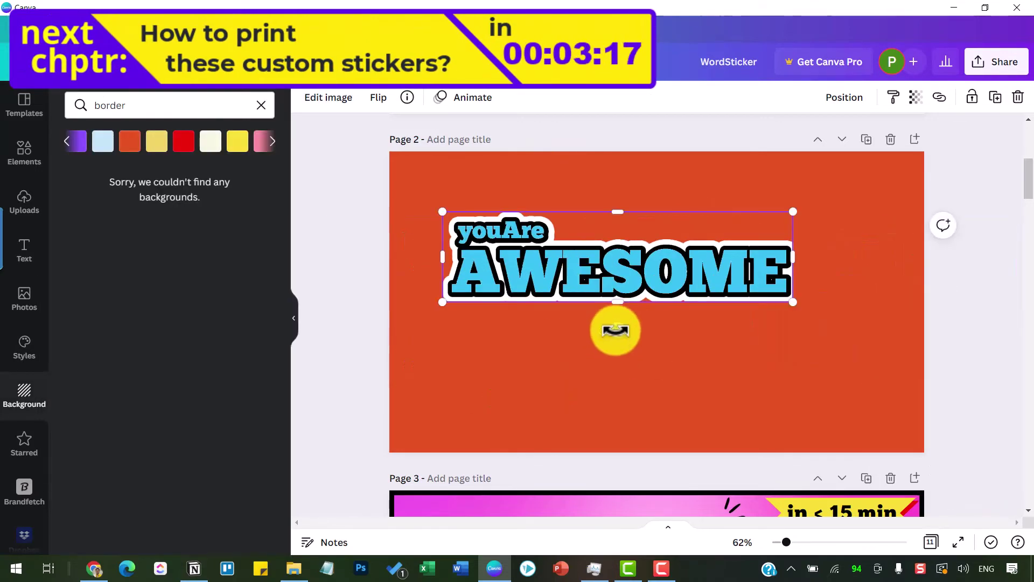
pyautogui.moveTo(614, 331); pyautogui.dragTo(736, 339)
pyautogui.moveTo(541, 281); pyautogui.dragTo(508, 273)
pyautogui.click(641, 359)
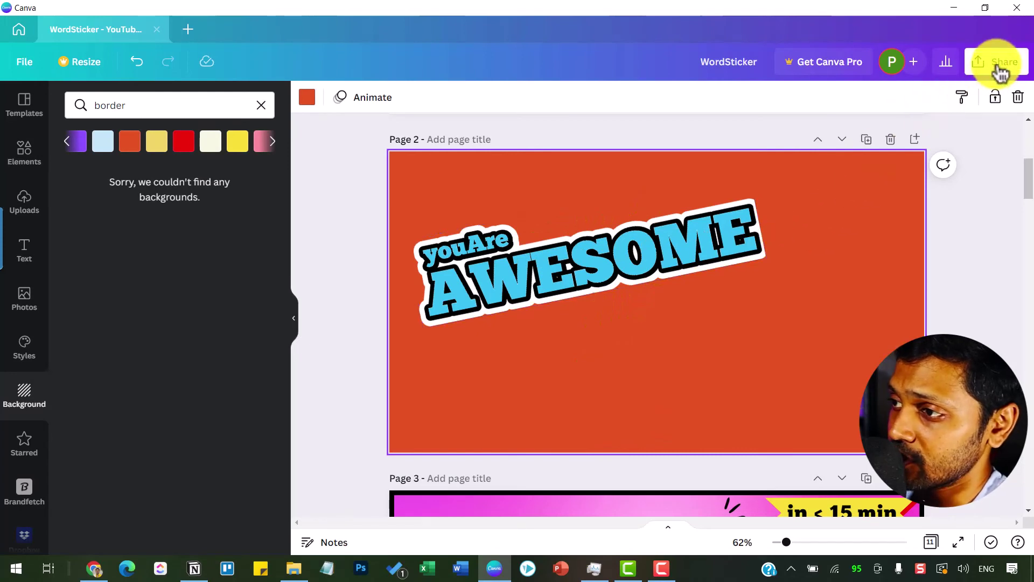
pyautogui.click(1001, 69)
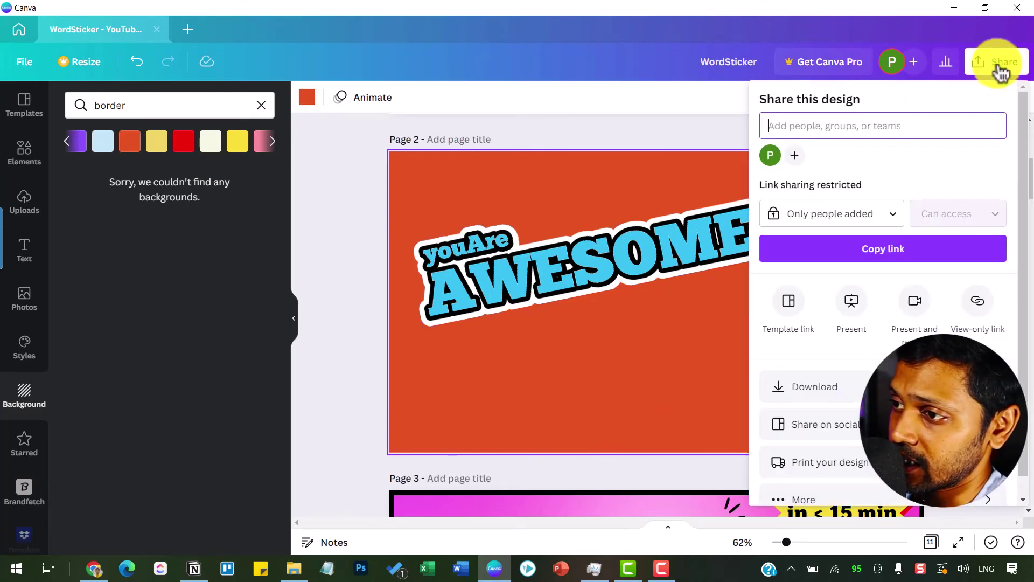
pyautogui.click(852, 398)
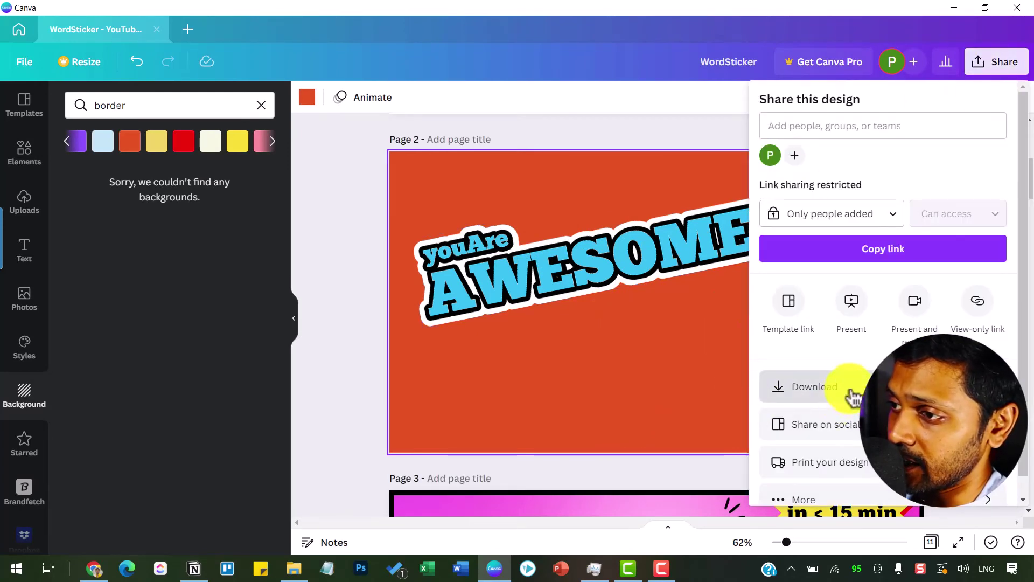
pyautogui.click(857, 163)
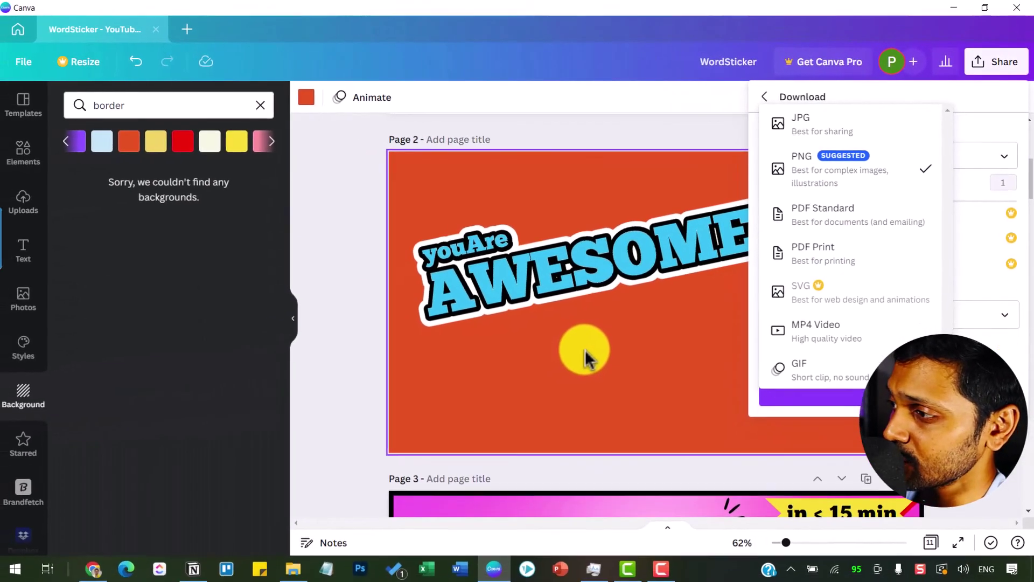
pyautogui.click(390, 472)
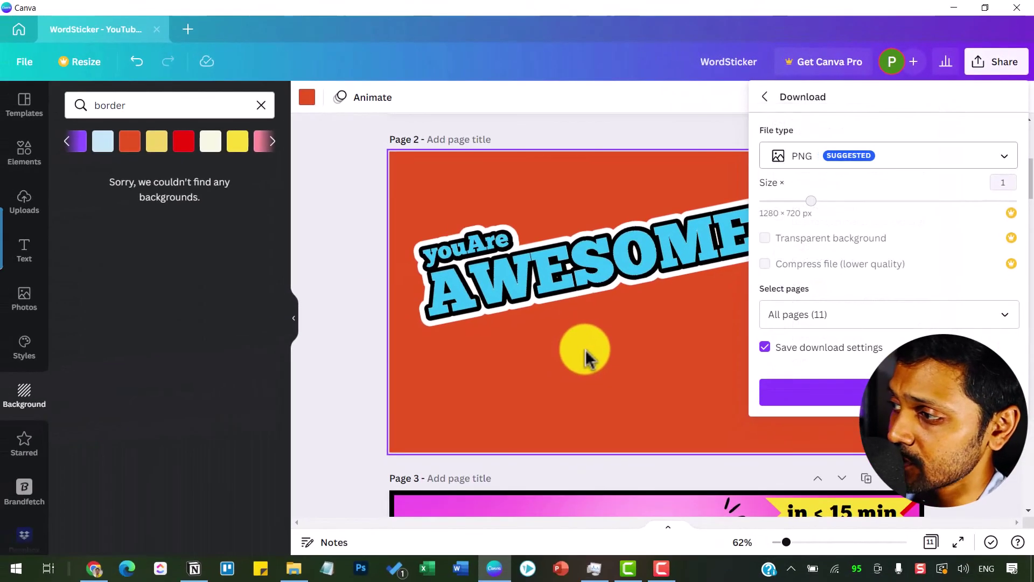
pyautogui.click(690, 364)
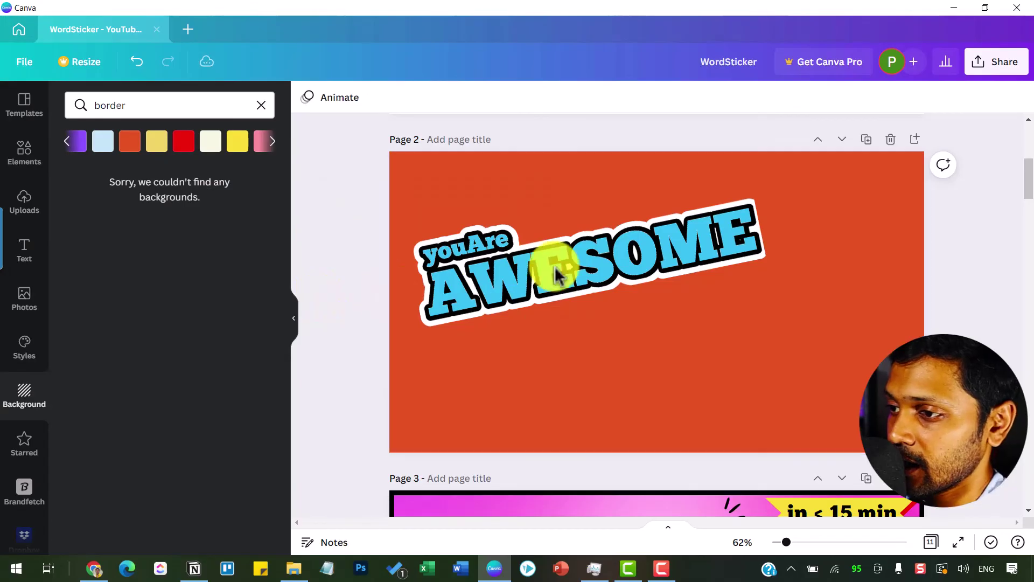
pyautogui.scroll(-7, 557, 275)
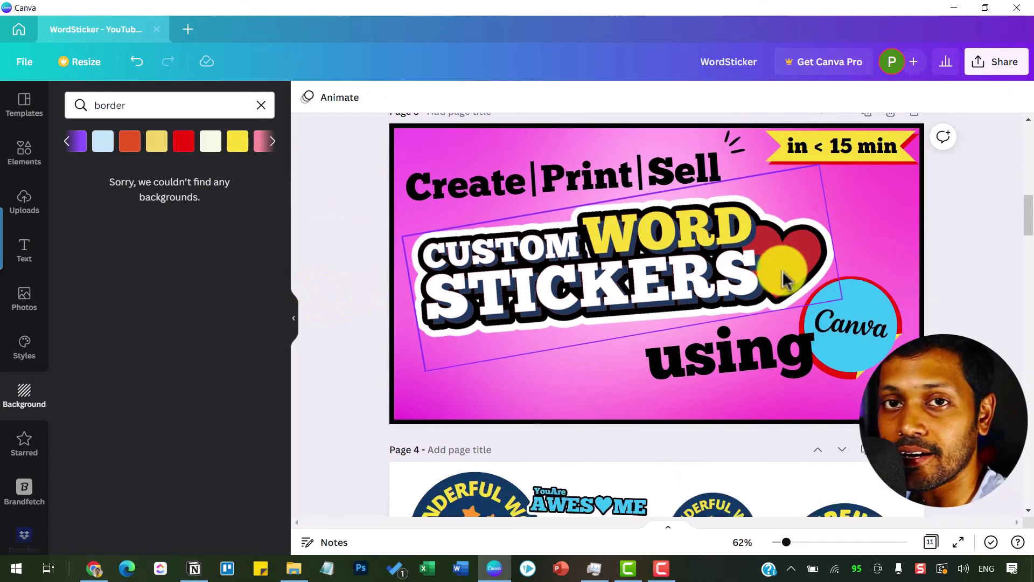
pyautogui.scroll(-20, 785, 279)
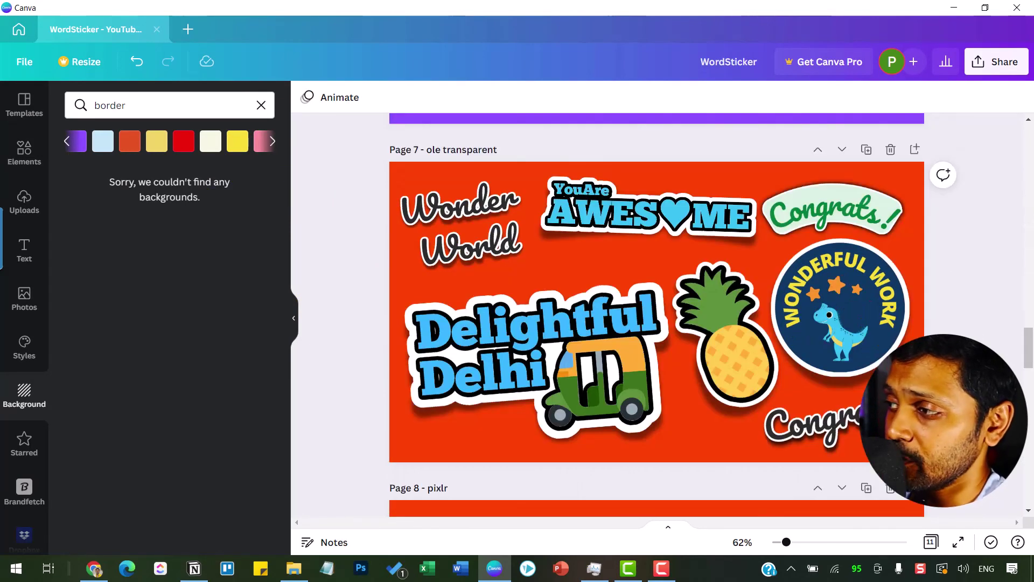